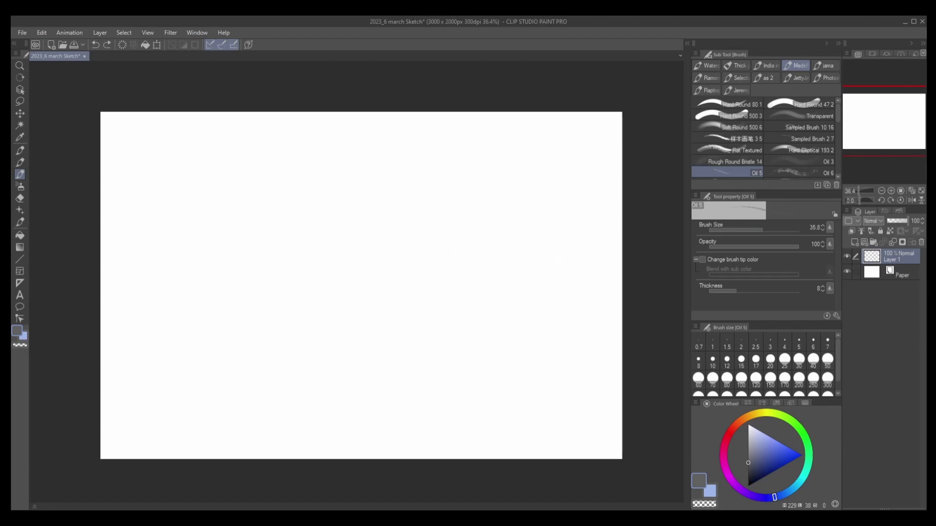
Step: Test the Oil 5 brush with short strokes, set its thickness to 11 and undo the test marks
drag(457, 243, 492, 243)
drag(455, 281, 492, 221)
key(ctrl+z)
scroll(505, 243, up, 1)
click(770, 291)
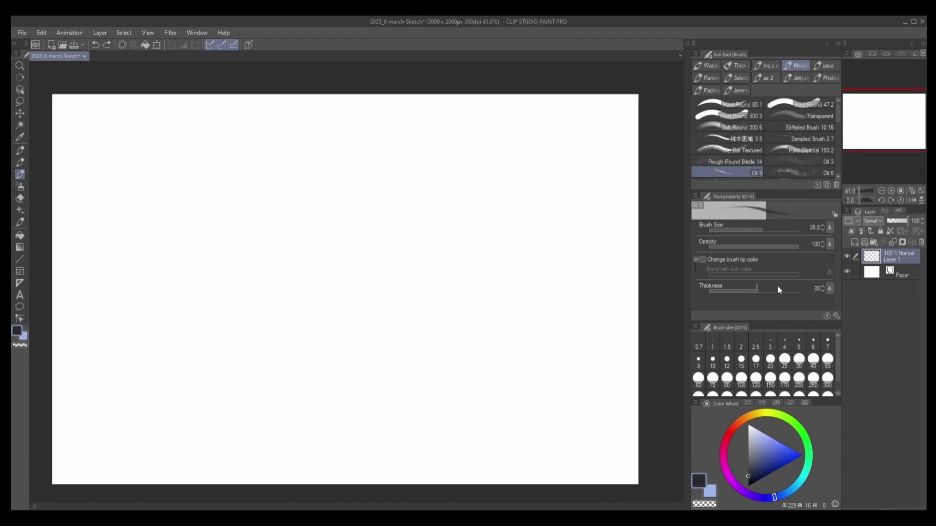
drag(775, 291, 740, 291)
mouse_move(508, 203)
mouse_down()
mouse_move(564, 225)
mouse_move(530, 218)
mouse_up()
key(ctrl+z)
Step: Sketch a large circle for the skull in the canvas's upper half and add the face's front line and chin wedge
scroll(496, 241, up, 1)
drag(500, 168, 467, 292)
key(ctrl+z)
drag(414, 149, 385, 243)
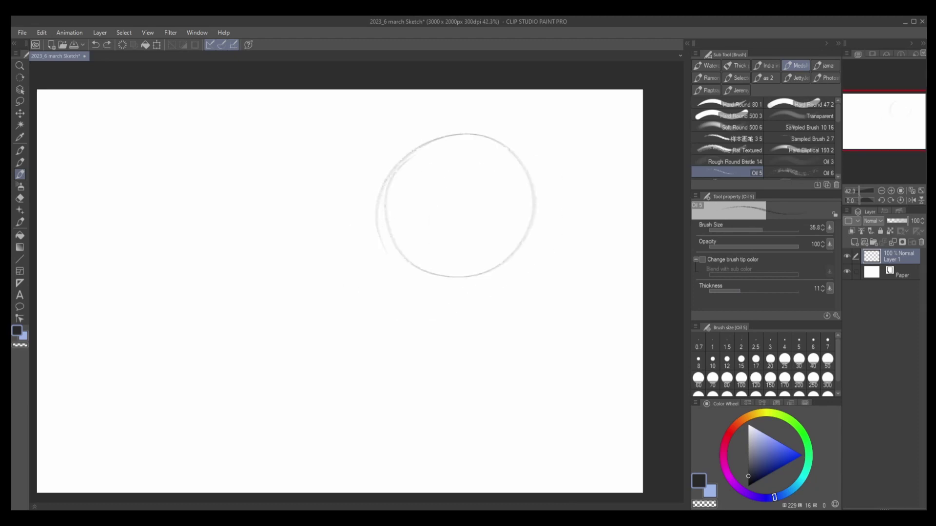
mouse_move(378, 207)
mouse_down()
mouse_move(380, 295)
mouse_move(463, 287)
mouse_up()
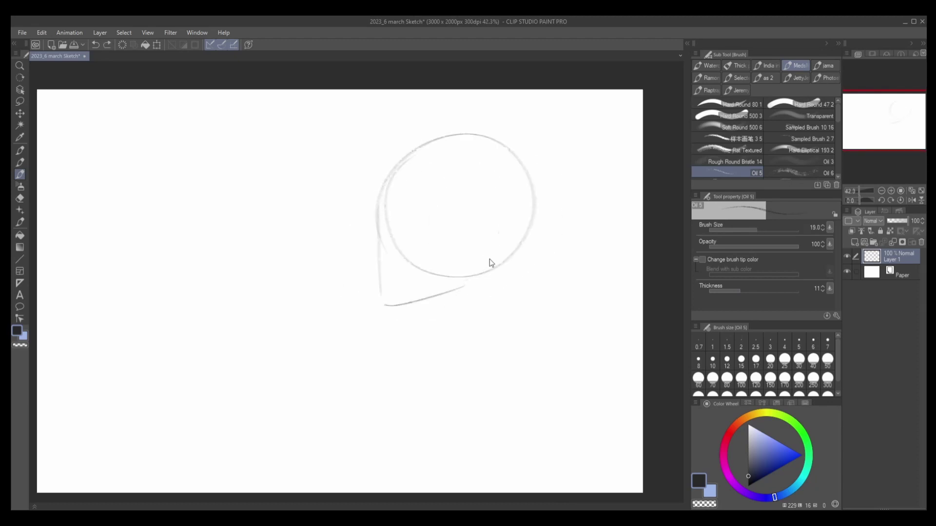
Step: Sketch the ear shape, the slanted line at the back of the jaw and a mark for the nose
mouse_move(503, 213)
mouse_down()
mouse_move(457, 295)
mouse_move(504, 251)
mouse_up()
key(ctrl+z)
drag(388, 239, 387, 246)
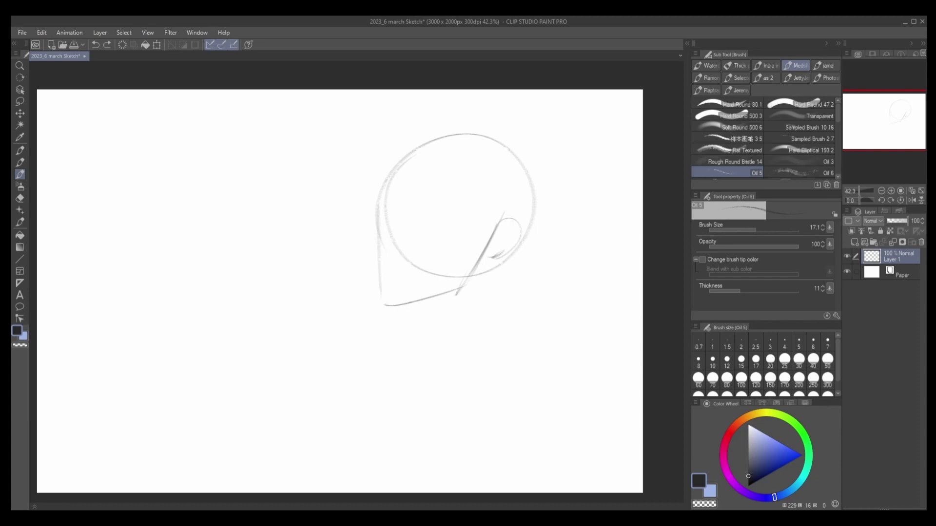
Step: Switch to the Sampled Brush 2 7 and sketch the near eye and eyebrow, undoing unwanted strokes
click(734, 161)
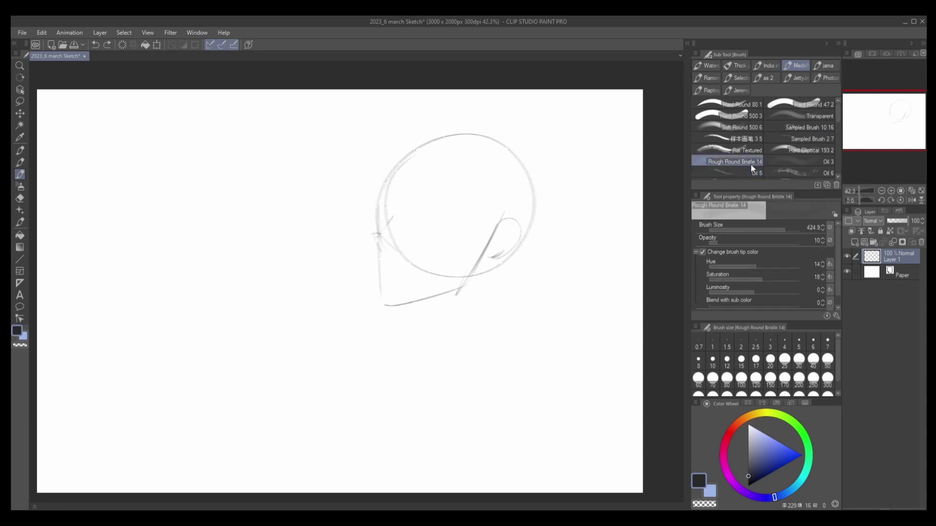
click(799, 139)
mouse_move(565, 256)
mouse_down()
mouse_move(387, 261)
mouse_move(438, 198)
mouse_move(412, 232)
mouse_move(446, 213)
mouse_move(428, 217)
mouse_move(429, 192)
mouse_move(449, 195)
mouse_move(440, 193)
mouse_up()
key(ctrl+z)
key(ctrl+z)
key(ctrl+z)
key(ctrl+z)
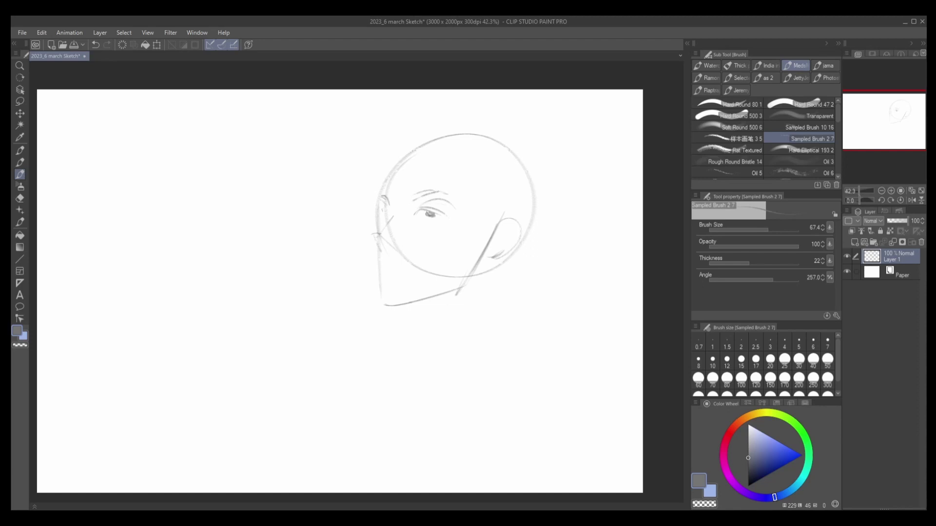
Step: Sketch the brow contour on the face's far side and rough in the lips, undoing unwanted strokes
drag(382, 189, 378, 222)
drag(376, 251, 399, 267)
key(ctrl+z)
key(ctrl+z)
key(ctrl+z)
key(ctrl+z)
Step: Draw the mouth-to-chin profile and the lower jaw line running back toward the ear
drag(376, 254, 388, 305)
key(ctrl+z)
key(ctrl+z)
key(ctrl+z)
key(ctrl+z)
key(ctrl+z)
mouse_move(381, 271)
mouse_down()
mouse_move(384, 288)
mouse_move(461, 282)
mouse_up()
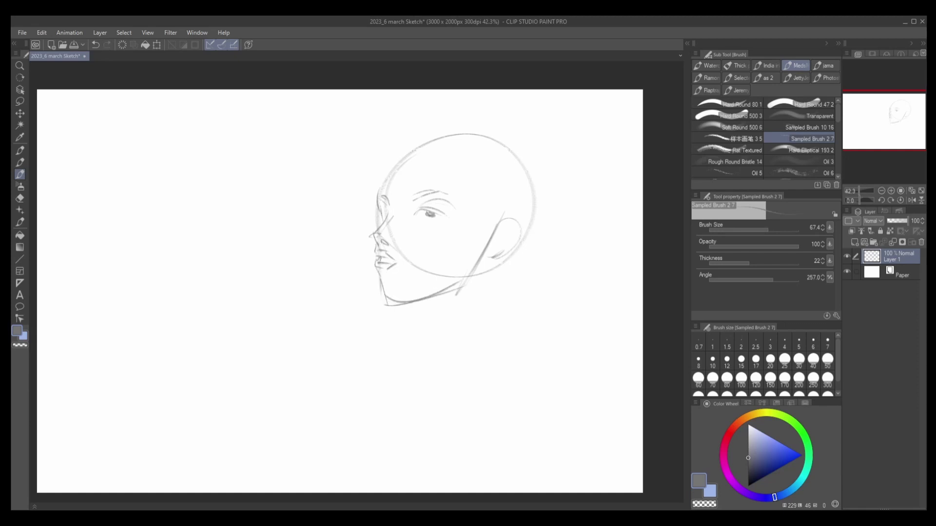
Step: Define both eyes and the near eyebrow, and extend the head outline over the top and back of the skull
drag(377, 212, 426, 207)
key(ctrl+z)
mouse_move(417, 152)
mouse_down()
mouse_move(381, 200)
mouse_move(405, 142)
mouse_move(519, 163)
mouse_move(536, 236)
mouse_up()
key(ctrl+z)
mouse_move(411, 215)
mouse_down()
mouse_move(443, 209)
mouse_move(431, 210)
mouse_move(443, 218)
mouse_move(446, 194)
mouse_up()
key(ctrl+z)
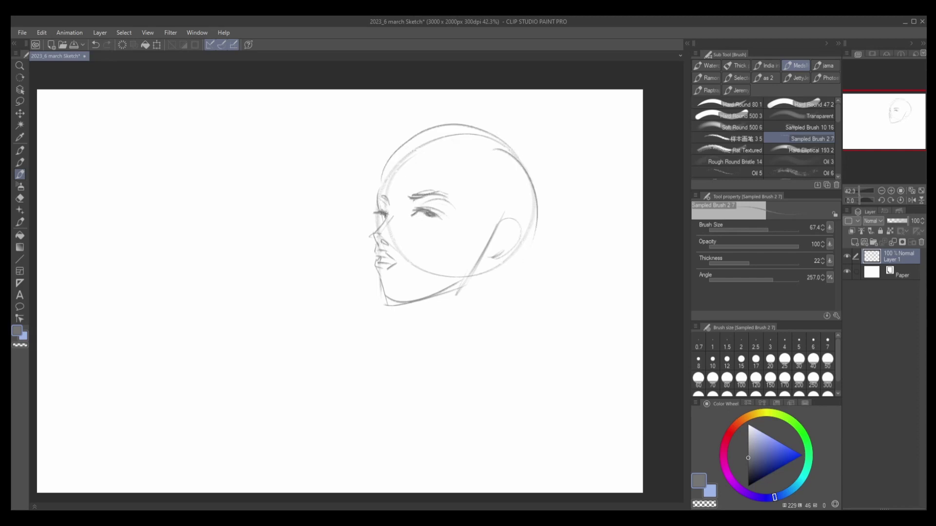
key(ctrl+z)
Step: Draw a cigarette sticking out of the mouth and clean up the lines around it
mouse_move(382, 257)
mouse_down()
mouse_move(355, 267)
mouse_move(358, 279)
mouse_move(376, 263)
mouse_move(359, 281)
mouse_up()
key(ctrl+z)
key(e)
key(b)
key(ctrl+z)
Step: Sketch the hair's outer outline around the back of the head and a side lock sweeping down to the ear
scroll(356, 283, up, 2)
scroll(355, 283, down, 4)
mouse_move(398, 179)
mouse_down()
mouse_move(388, 244)
mouse_move(372, 236)
mouse_move(501, 209)
mouse_move(507, 290)
mouse_up()
key(ctrl+z)
drag(485, 192, 507, 285)
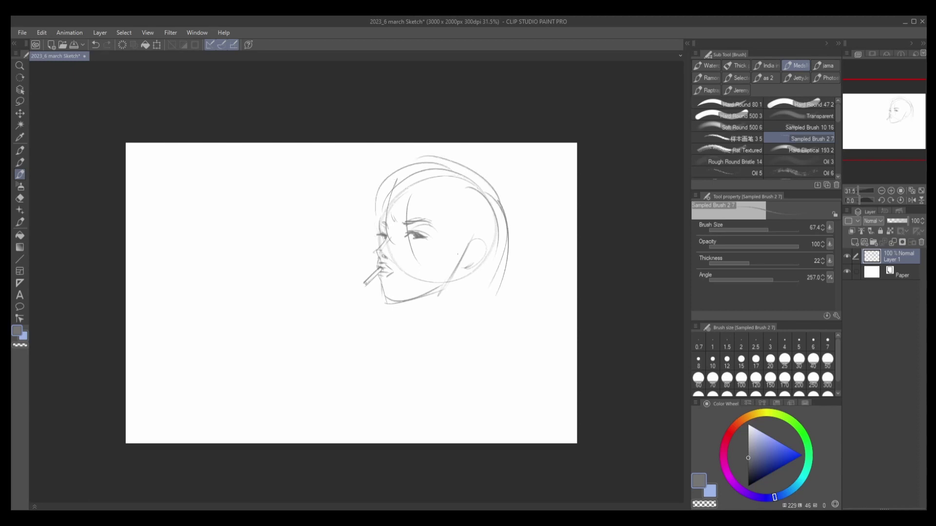
scroll(454, 224, up, 1)
mouse_move(425, 197)
mouse_down()
mouse_move(431, 271)
mouse_move(482, 243)
mouse_move(480, 271)
mouse_move(452, 282)
mouse_up()
Step: Clean up the ear area and redraw the ear with its outer rim, inner contours and lobe
key(e)
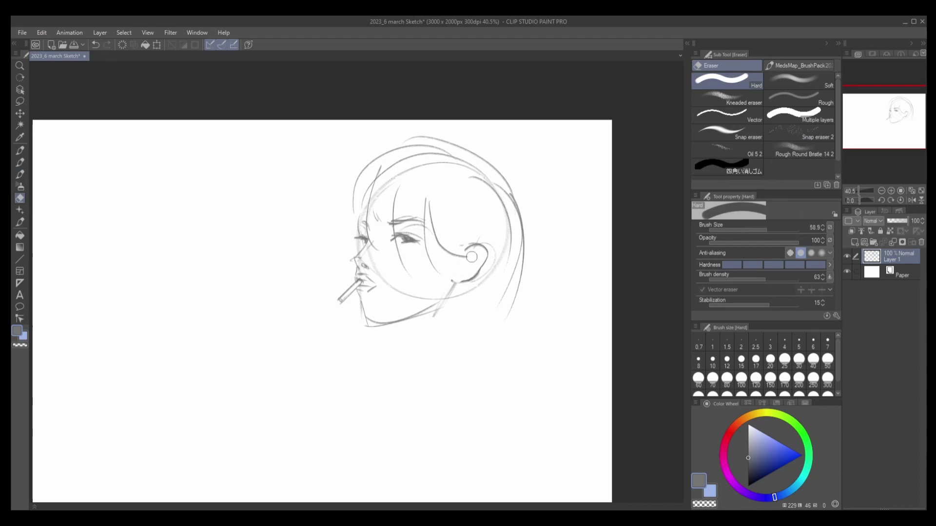
key(b)
drag(482, 251, 451, 285)
key(ctrl+z)
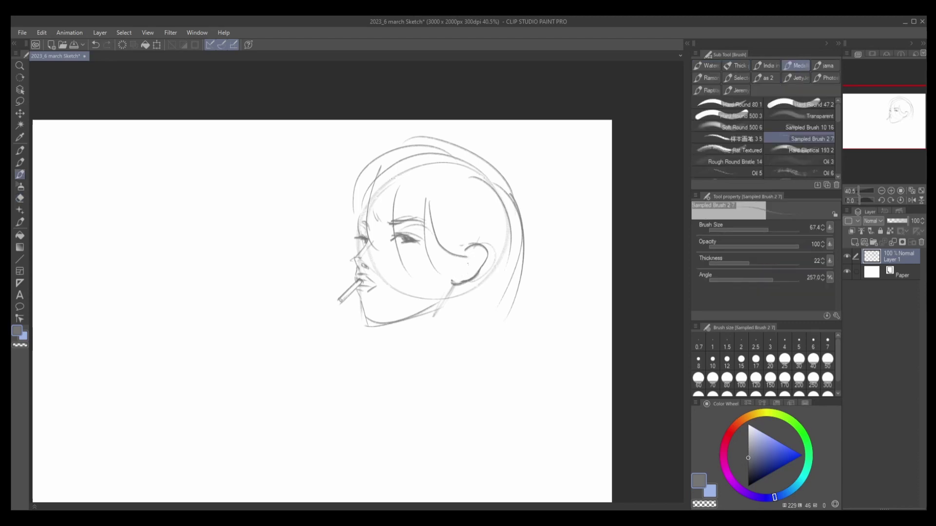
key(ctrl+z)
key(ctrl+z)
drag(475, 253, 478, 270)
key(ctrl+z)
drag(487, 261, 469, 284)
Step: Draw the front and back of the neck, the collar line at its base and the sloping shoulder
drag(407, 327, 397, 381)
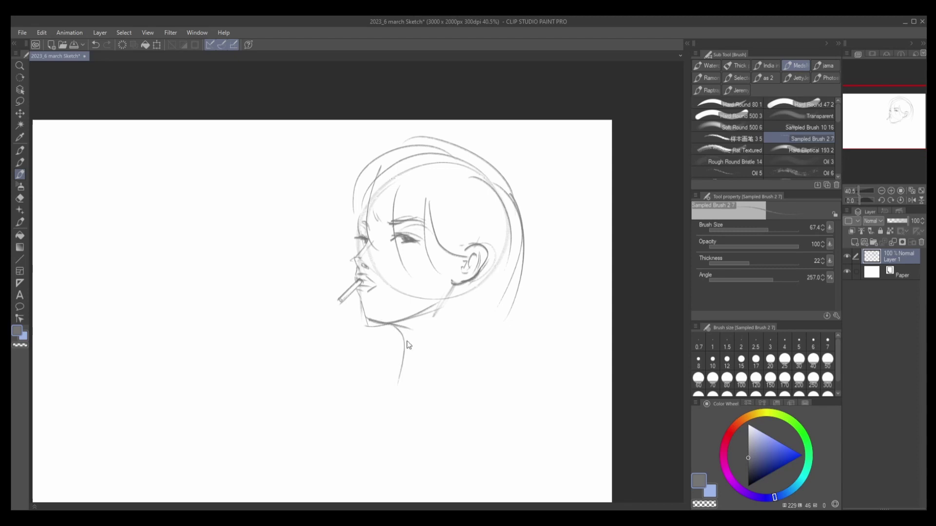
drag(466, 290, 464, 332)
key(e)
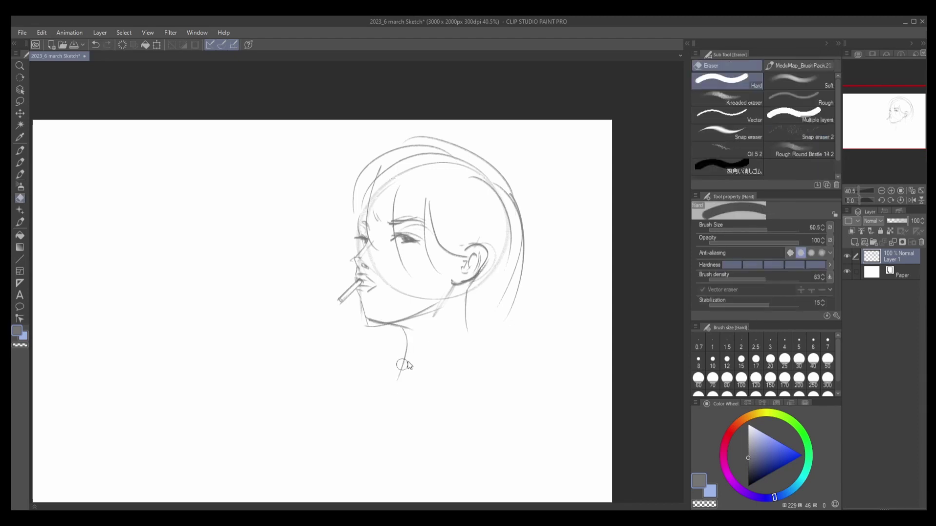
key(b)
drag(408, 336, 407, 373)
drag(475, 348, 419, 389)
drag(469, 320, 527, 412)
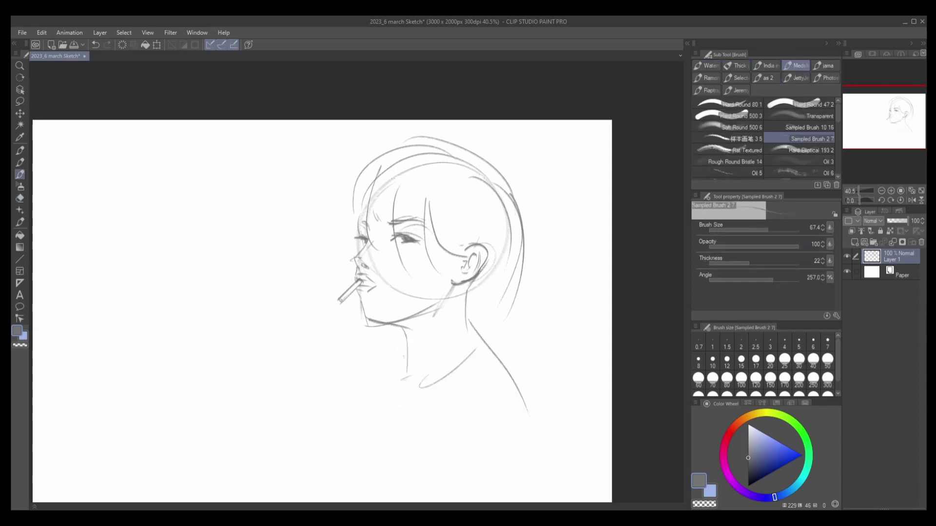
Step: Sketch the chest's front edge below the neck and the curved sleeve seam over the near shoulder
mouse_move(407, 352)
mouse_down()
mouse_move(392, 407)
mouse_move(392, 448)
mouse_up()
key(ctrl+z)
drag(399, 391, 369, 466)
drag(402, 363, 365, 472)
drag(370, 467, 375, 479)
key(ctrl+z)
mouse_move(502, 373)
mouse_down()
mouse_move(438, 417)
mouse_move(528, 373)
mouse_up()
drag(478, 339, 511, 384)
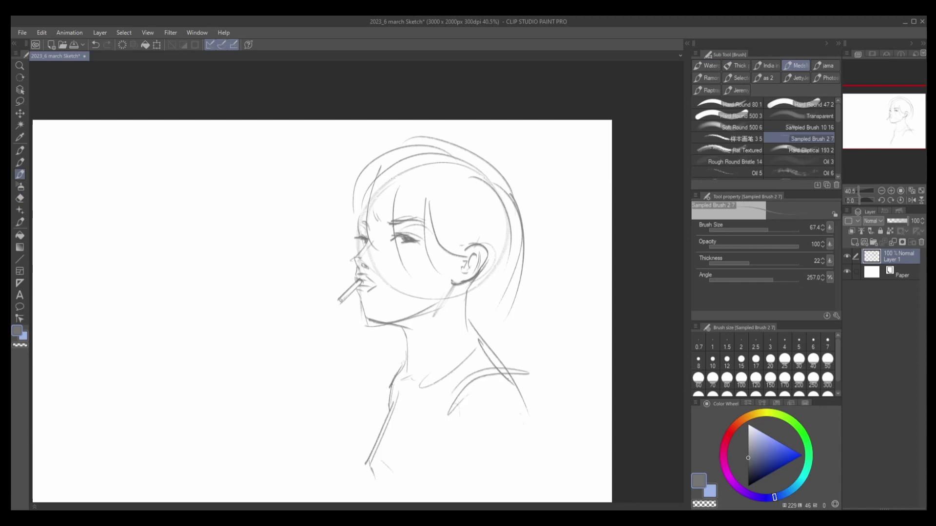
key(ctrl+z)
Step: Redefine the lips, chin and jaw line, erasing stray lines around them
drag(360, 283, 437, 303)
key(e)
key(p)
key(e)
key(p)
mouse_move(385, 318)
mouse_down()
mouse_move(410, 345)
mouse_move(395, 398)
mouse_up()
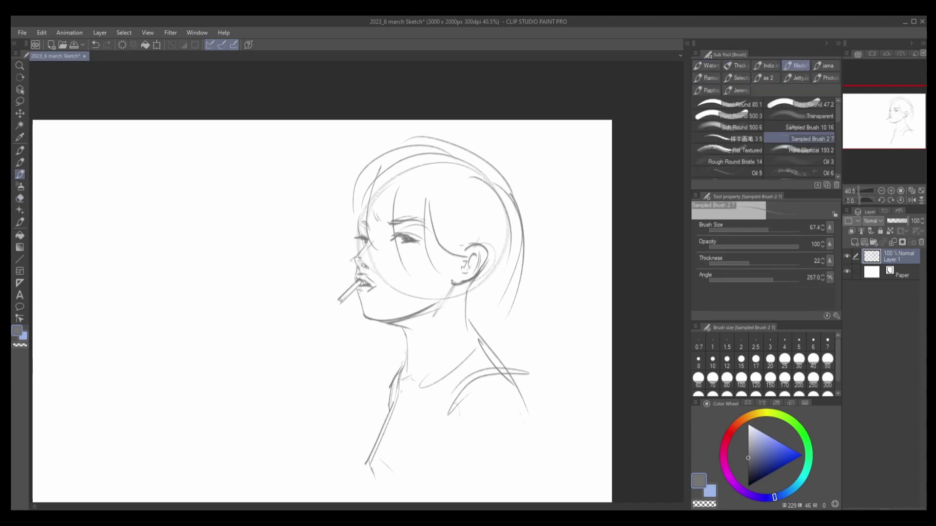
key(ctrl+z)
Step: Draw the shirt's diagonal neckline, the outer arm, the sleeve hem and the lower torso edge
mouse_move(509, 347)
mouse_down()
mouse_move(402, 406)
mouse_move(484, 352)
mouse_move(405, 402)
mouse_move(393, 398)
mouse_up()
key(ctrl+z)
drag(512, 378, 468, 398)
drag(521, 464, 443, 480)
drag(506, 476, 422, 496)
drag(524, 395, 529, 487)
drag(385, 462, 371, 503)
Step: Draw the fringe lock over the forehead and darken the hair outline from the crown to the front
key(ctrl+space)
mouse_move(429, 271)
mouse_down()
mouse_move(380, 271)
mouse_move(414, 271)
mouse_up()
key(ctrl+z)
drag(403, 230, 390, 301)
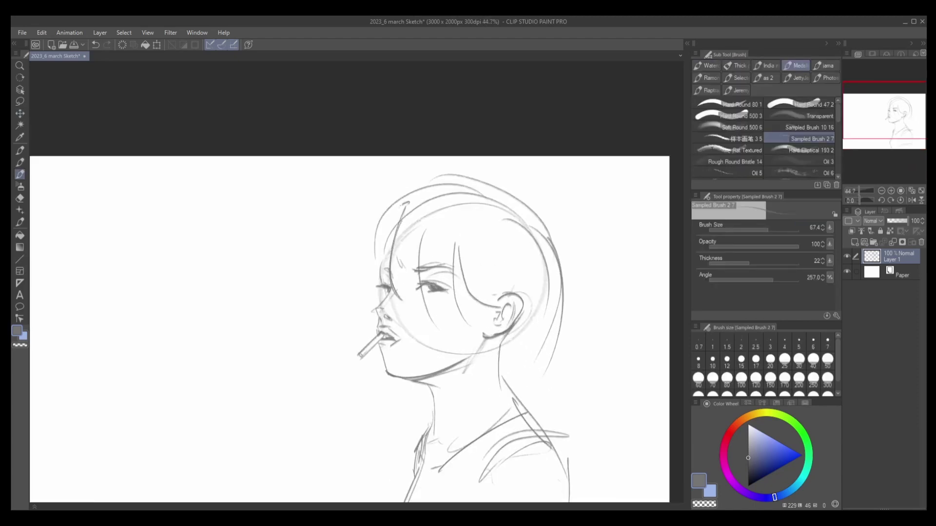
drag(403, 204, 371, 277)
drag(444, 182, 373, 256)
Step: Add fringe strands above the near eye, a side lock toward the ear and tucked hair behind the ear
drag(431, 234, 424, 319)
key(ctrl+z)
mouse_move(404, 229)
mouse_down()
mouse_move(391, 280)
mouse_move(429, 319)
mouse_up()
key(ctrl+z)
drag(429, 233, 421, 282)
mouse_move(425, 242)
mouse_down()
mouse_move(431, 279)
mouse_move(442, 277)
mouse_up()
mouse_move(448, 266)
mouse_down()
mouse_move(493, 313)
mouse_move(513, 367)
mouse_up()
drag(560, 256, 507, 404)
key(ctrl+z)
Step: Rework the nose bridge and tip with alternating brush and eraser strokes, undoing unwanted marks
drag(381, 288, 381, 301)
drag(392, 298, 383, 308)
key(ctrl+z)
key(ctrl+z)
key(ctrl+z)
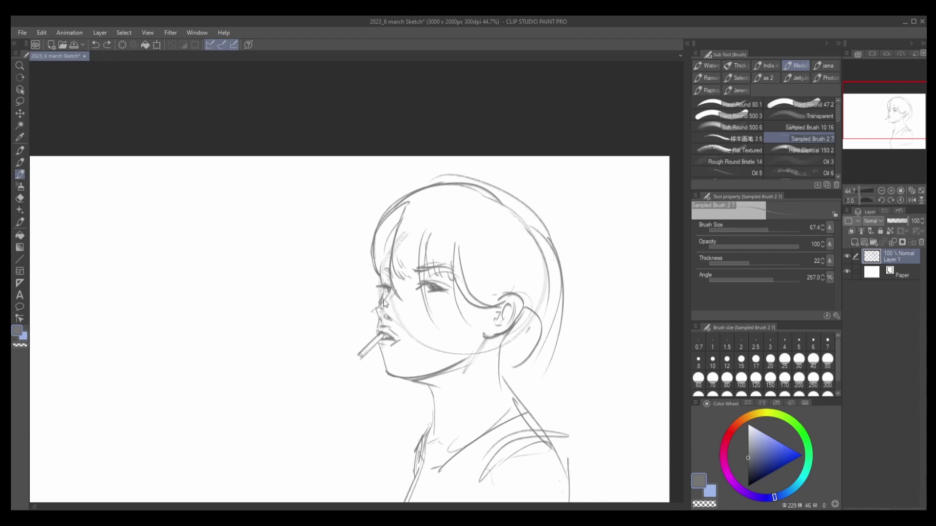
key(ctrl+z)
key(e)
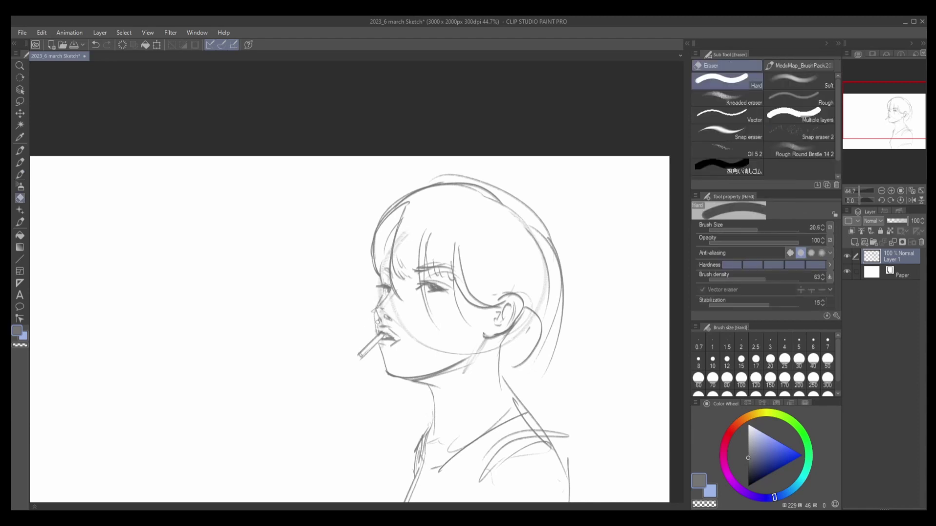
key(b)
key(e)
key(b)
Step: Erase leftover construction lines across the cheek, head and neck, and touch up the hair behind the ear
key(ctrl+minus)
key(e)
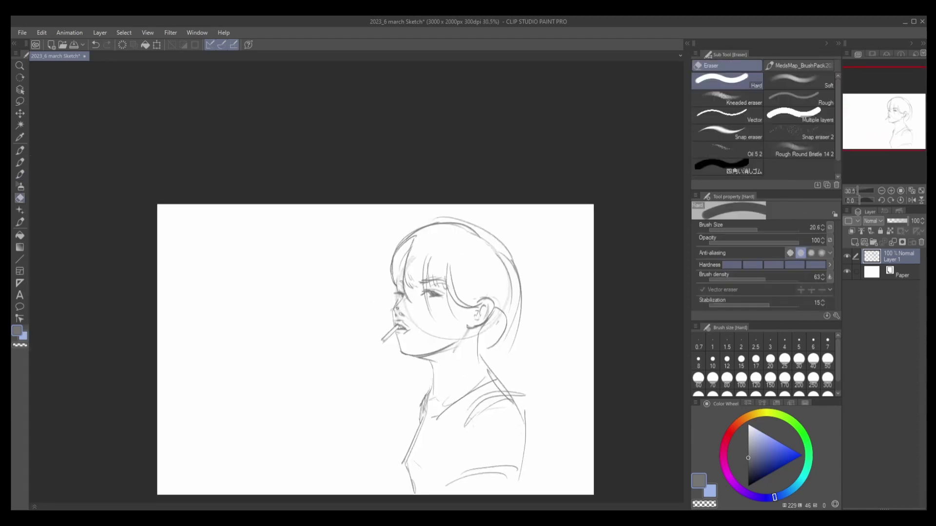
key(b)
key(e)
mouse_move(410, 316)
mouse_down()
mouse_move(470, 341)
mouse_move(515, 403)
mouse_up()
key(b)
scroll(482, 391, up, 1)
scroll(480, 351, down, 2)
key(e)
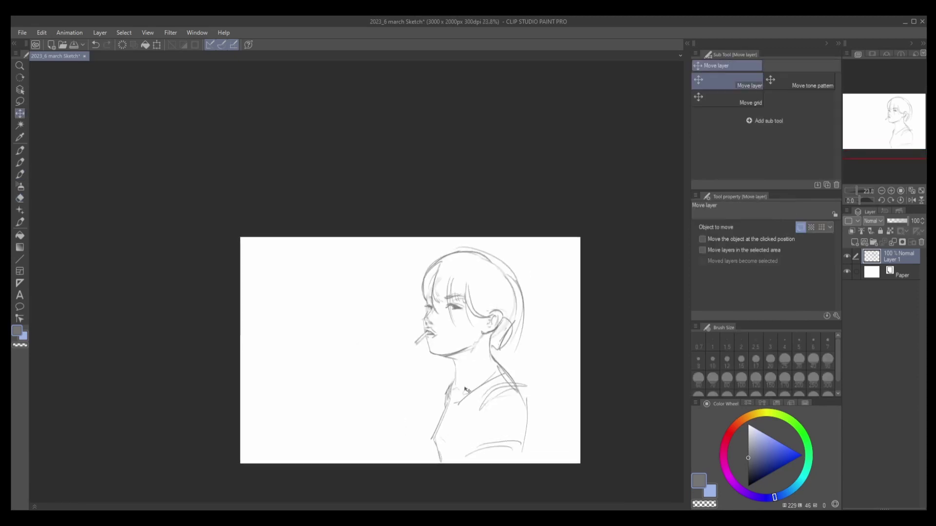
Step: Strengthen the shirt's neckline, front edge and sleeve lines, and shift the sketch toward the canvas's right edge
key(b)
mouse_move(506, 368)
mouse_down()
mouse_move(459, 399)
mouse_move(433, 445)
mouse_up()
mouse_move(497, 387)
mouse_down()
mouse_move(470, 439)
mouse_move(474, 463)
mouse_up()
drag(524, 392, 516, 463)
key(ctrl+z)
key(k)
mouse_move(484, 353)
mouse_down()
mouse_move(337, 354)
mouse_move(518, 374)
mouse_up()
Step: Draw wispy smoke curls rising from the cigarette tip
key(b)
drag(435, 329, 437, 358)
mouse_move(436, 285)
mouse_down()
mouse_move(432, 346)
mouse_move(441, 347)
mouse_up()
key(ctrl+z)
key(ctrl+z)
drag(443, 324, 450, 343)
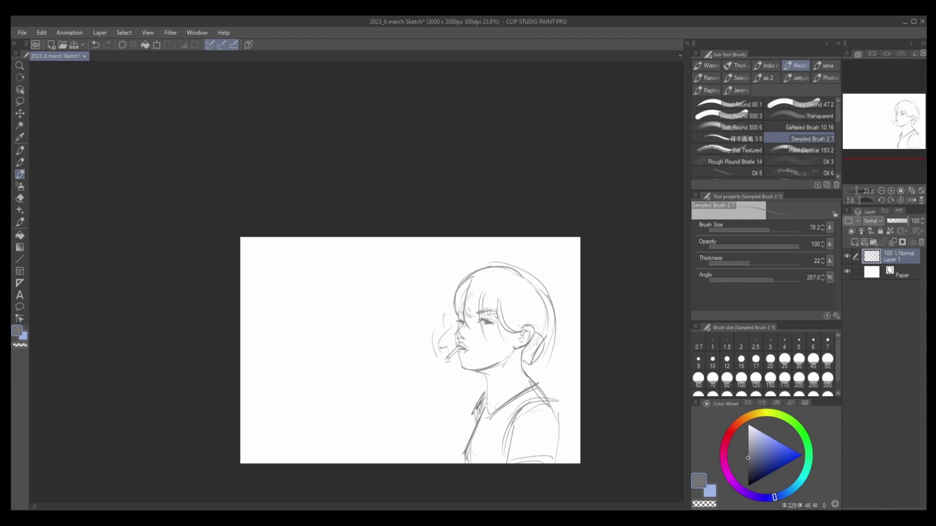
Step: Move the portrait sketch to the left half of the canvas and return to the brush
scroll(498, 377, down, 1)
key(k)
drag(498, 377, 349, 379)
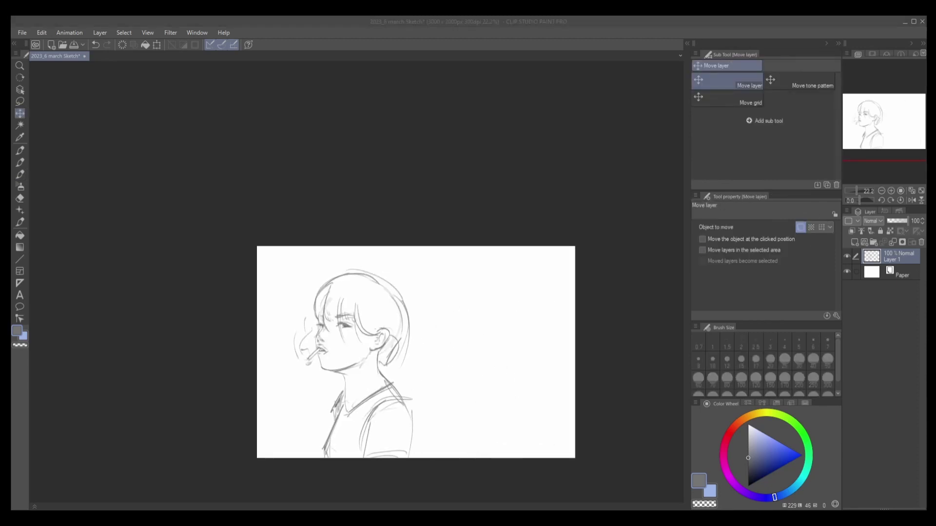
scroll(257, 358, up, 1)
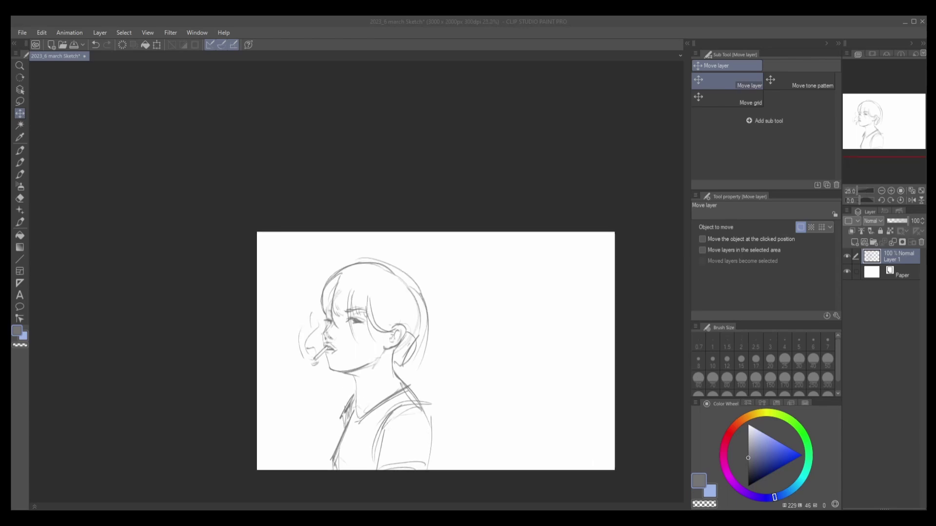
scroll(365, 354, up, 5)
key(b)
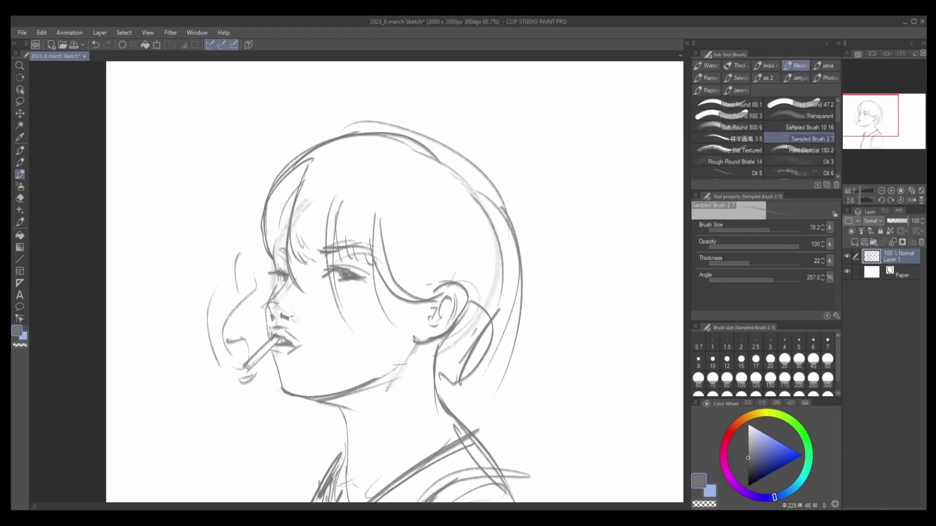
Step: Reduce the brush size to 49.3 and rough in a small head with jaw and ear on Layer 2
key(bracketleft)
scroll(296, 319, down, 4)
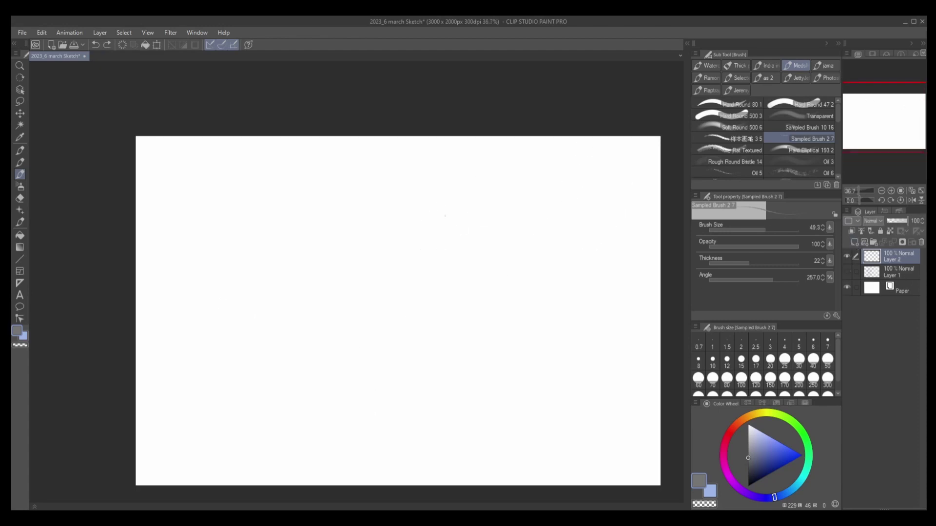
mouse_move(452, 195)
mouse_down()
mouse_move(415, 213)
mouse_move(412, 231)
mouse_up()
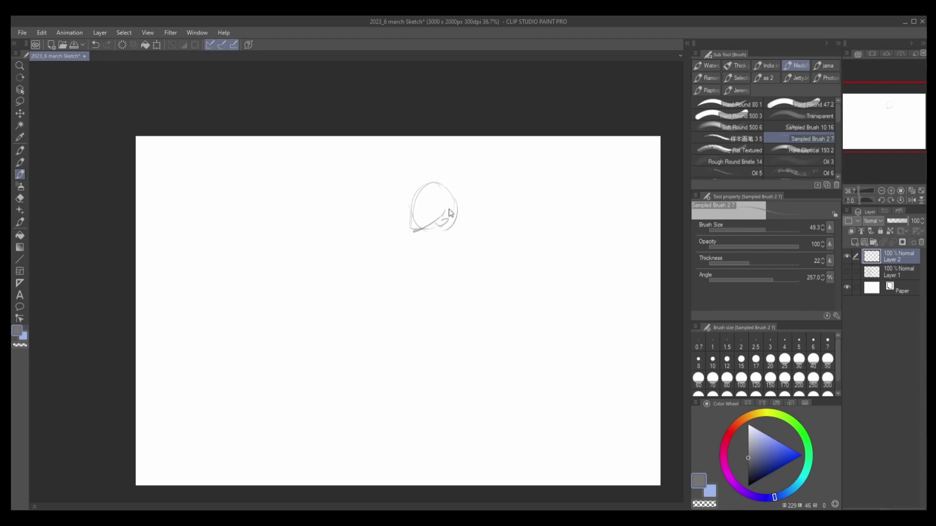
Step: Rough in the small figure's hair outline, shoulder, torso and front arm below the head
mouse_move(444, 184)
mouse_down()
mouse_move(446, 225)
mouse_move(432, 197)
mouse_move(447, 238)
mouse_move(400, 253)
mouse_up()
key(ctrl+z)
mouse_move(412, 255)
mouse_down()
mouse_move(453, 230)
mouse_move(427, 294)
mouse_move(419, 291)
mouse_up()
mouse_move(454, 228)
mouse_down()
mouse_move(436, 289)
mouse_move(417, 298)
mouse_up()
mouse_move(405, 253)
mouse_down()
mouse_move(424, 324)
mouse_move(398, 332)
mouse_up()
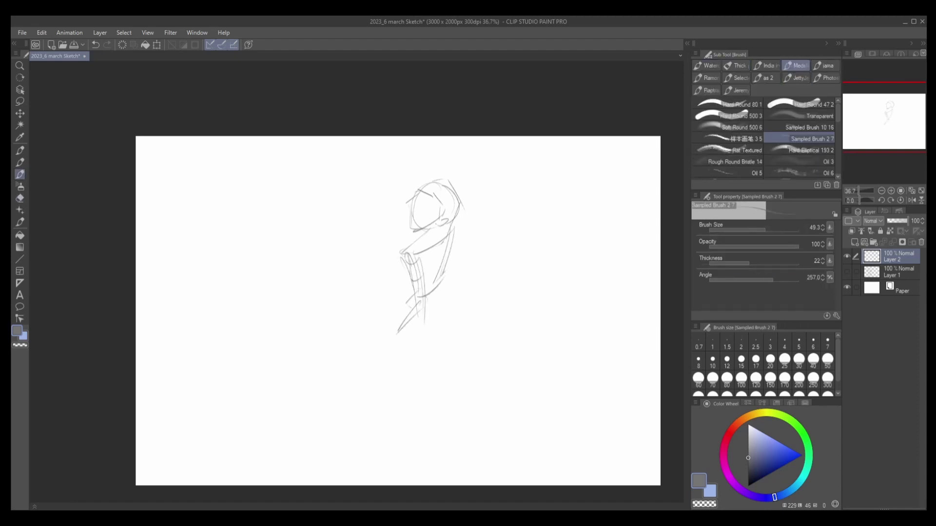
Step: Sketch the figure's hips and front thigh, reworking the strokes until the thigh tapers toward the knee
drag(444, 288, 420, 313)
drag(423, 314, 409, 365)
key(ctrl+z)
drag(402, 326, 399, 380)
key(ctrl+z)
key(ctrl+z)
mouse_move(400, 306)
mouse_down()
mouse_move(398, 385)
mouse_move(404, 363)
mouse_up()
drag(425, 310, 410, 381)
key(ctrl+z)
drag(428, 324, 415, 375)
Step: Draw the back contour of the hips and the rear leg down to the ankle, removing stray strokes
drag(446, 287, 440, 326)
mouse_move(445, 306)
mouse_down()
mouse_move(427, 359)
mouse_move(436, 421)
mouse_up()
drag(430, 354, 440, 418)
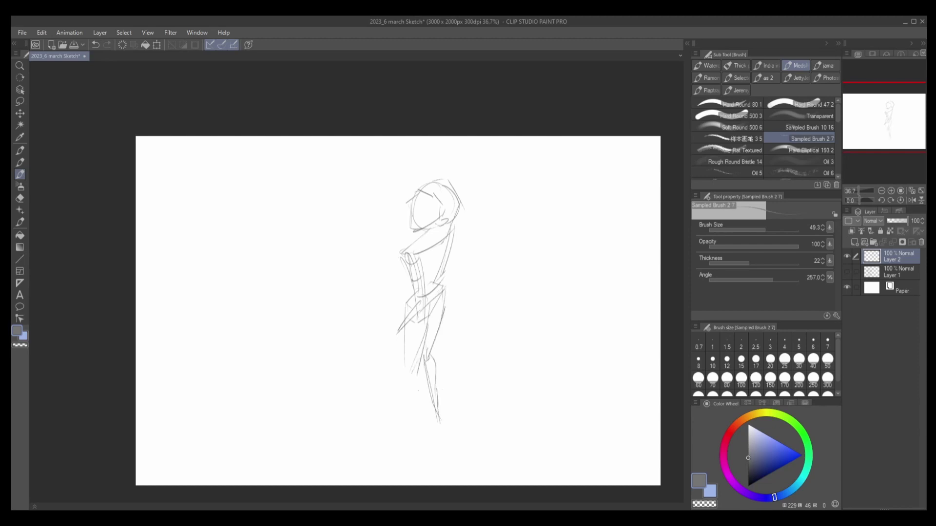
key(ctrl+z)
mouse_move(428, 383)
mouse_down()
mouse_move(434, 420)
mouse_move(423, 425)
mouse_move(441, 401)
mouse_up()
key(ctrl+z)
key(e)
key(b)
Step: Draw the front lower leg with its knee, and finish both legs with roughly sketched feet
drag(409, 365, 411, 435)
drag(418, 361, 406, 426)
drag(425, 384, 420, 444)
key(ctrl+z)
key(e)
key(b)
drag(417, 400, 422, 454)
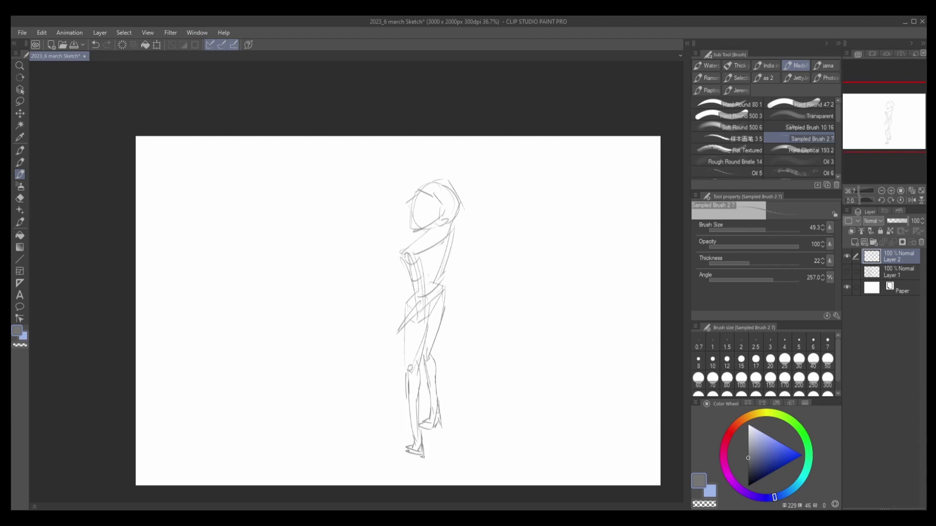
Step: Add the back contour, the hair tip beside the chin and the far shoulder and chest lines
drag(424, 281, 456, 227)
drag(463, 222, 453, 252)
key(ctrl+z)
drag(411, 226, 396, 273)
scroll(424, 210, up, 2)
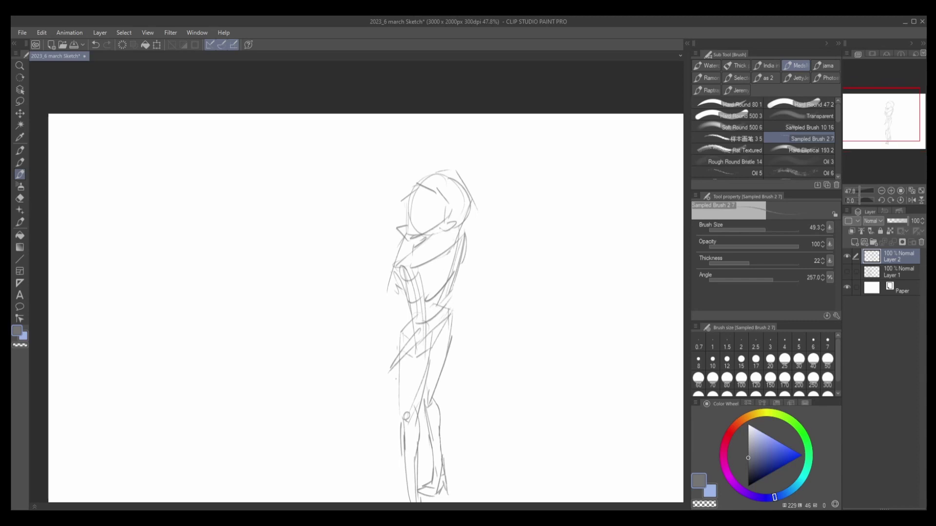
Step: Draw the forearm crossing the hips and the hand resting in front of the thigh
drag(392, 361, 406, 393)
key(ctrl+z)
drag(420, 303, 393, 364)
drag(432, 278, 422, 321)
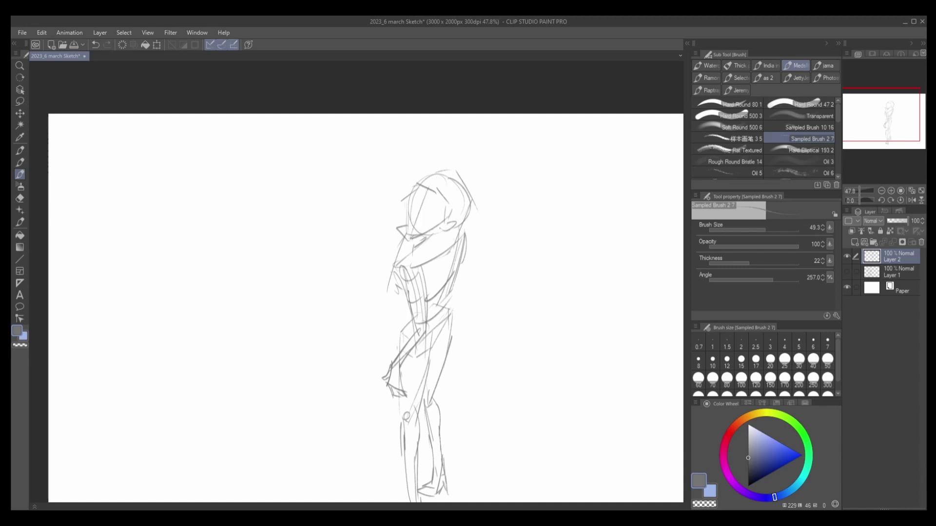
Step: Rotate the canvas so the head stands upright and sketch the eyebrows, eyes and nose on the face
key(h)
scroll(440, 232, up, 1)
drag(440, 232, 484, 268)
key(e)
key(b)
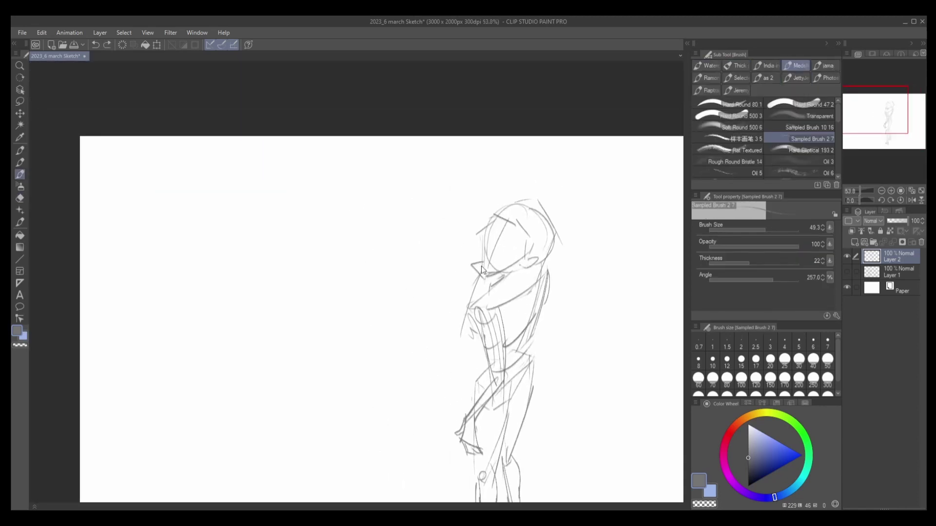
scroll(488, 268, up, 2)
drag(621, 193, 458, 173)
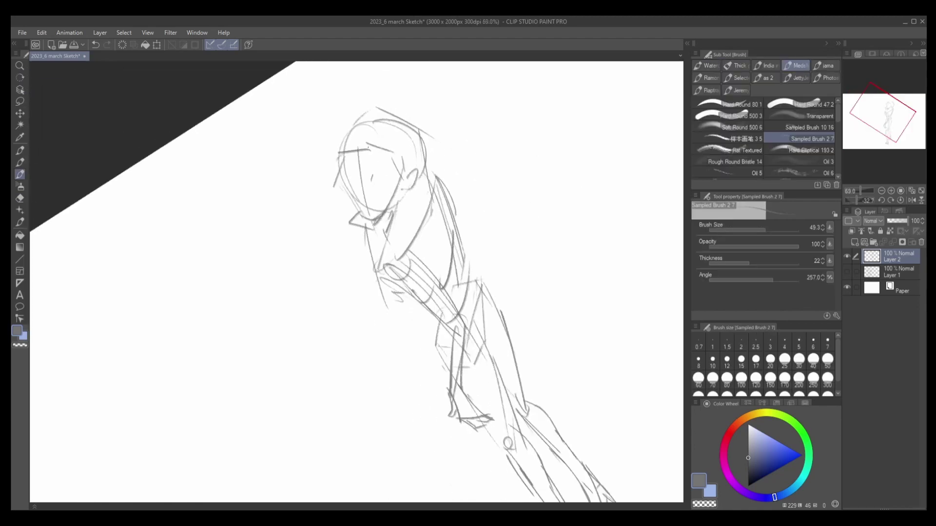
key(ctrl+z)
drag(373, 181, 387, 179)
key(ctrl+z)
drag(367, 199, 368, 209)
Step: Erase the vertical guide line on the face and refine the nose and mouth area
key(e)
drag(360, 155, 365, 196)
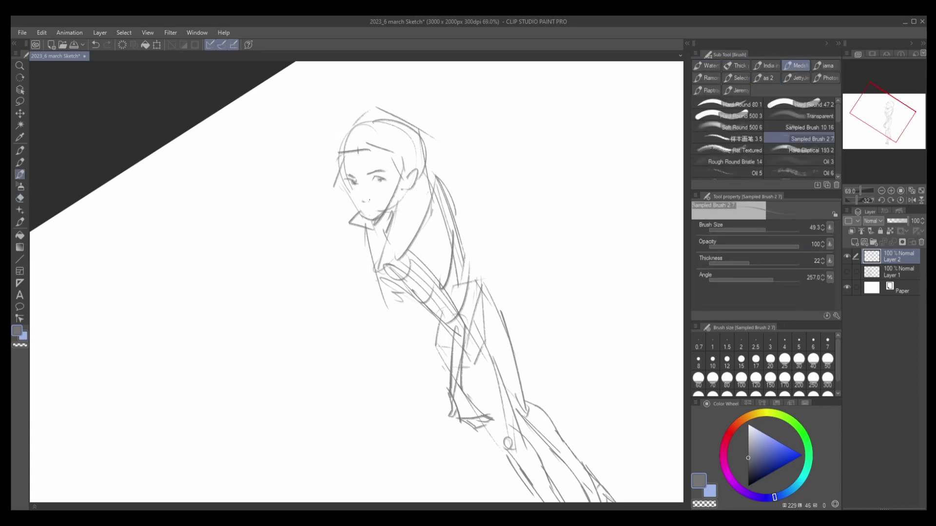
key(ctrl+z)
key(e)
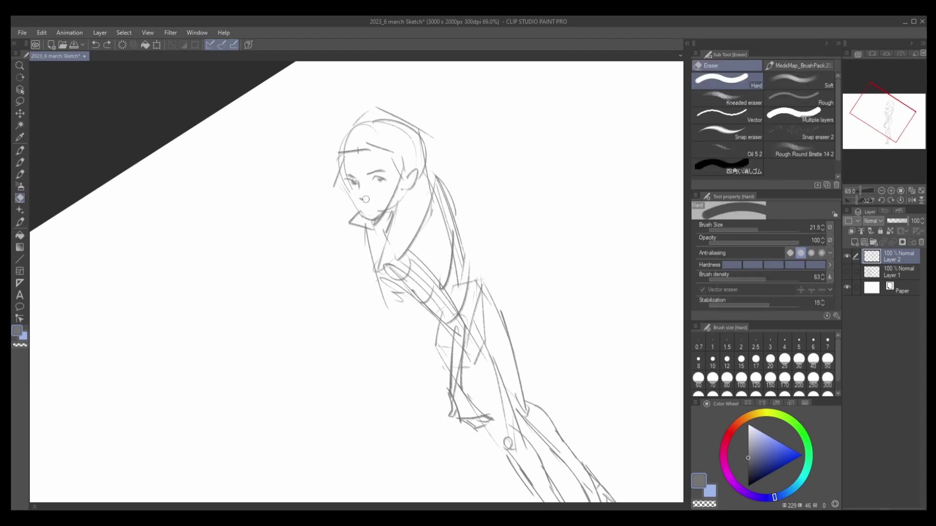
key(b)
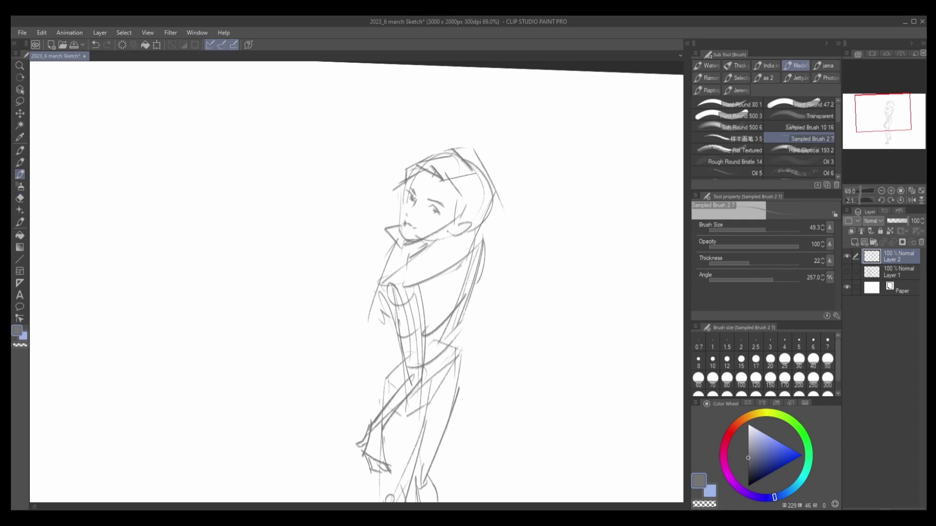
Step: Outline the wavy bob hairstyle around the face, ear and back of the head
key(ctrl+z)
drag(460, 196, 448, 231)
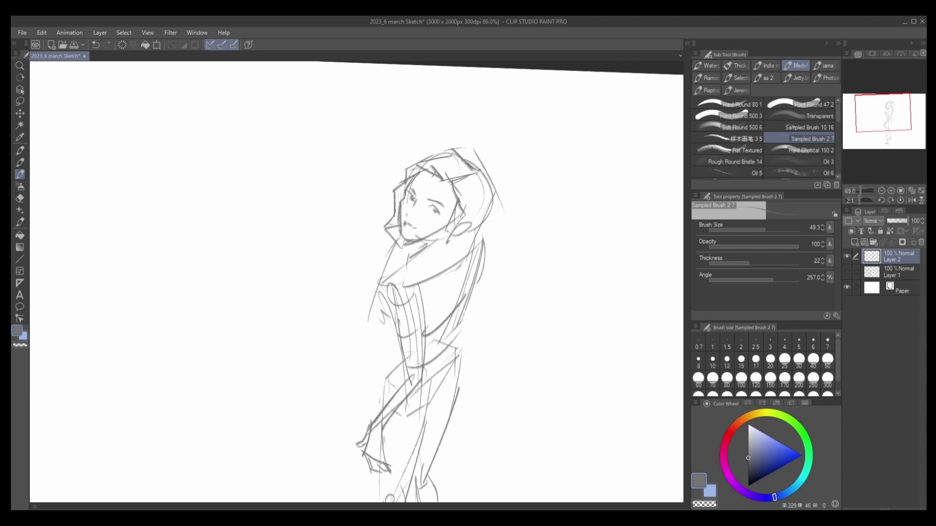
drag(479, 166, 492, 223)
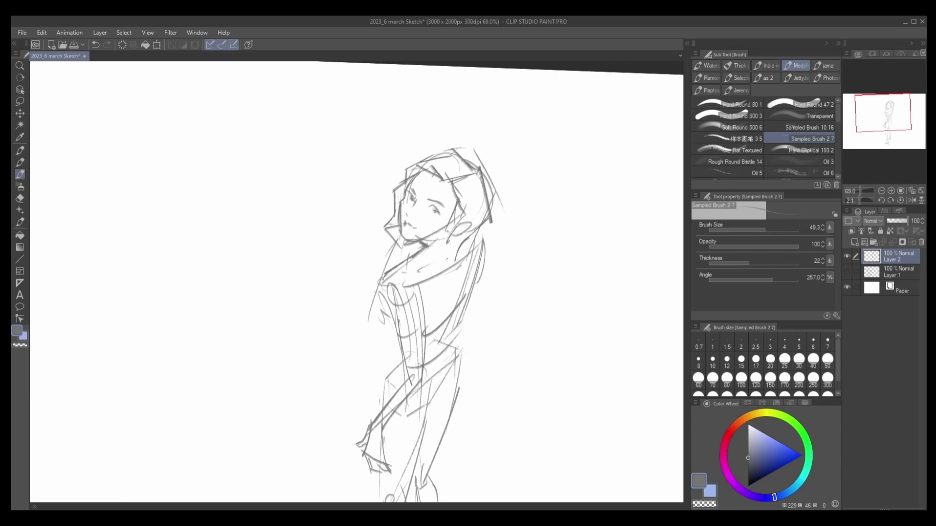
Step: Redraw the upper arm's outer contour and erase the construction lines inside the arm
key(ctrl+z)
mouse_move(423, 270)
mouse_down()
mouse_move(371, 283)
mouse_move(408, 376)
mouse_up()
key(ctrl+z)
key(e)
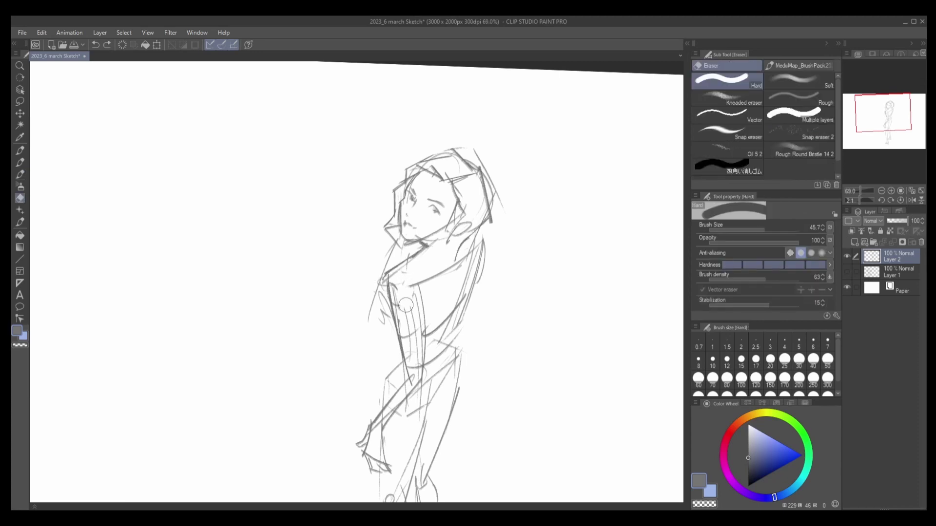
drag(405, 305, 413, 366)
key(b)
Step: Enlarge the brush to 90.8, shade the dress at the lower back and strengthen the shoulder and back contours
scroll(406, 305, down, 2)
drag(408, 277, 420, 272)
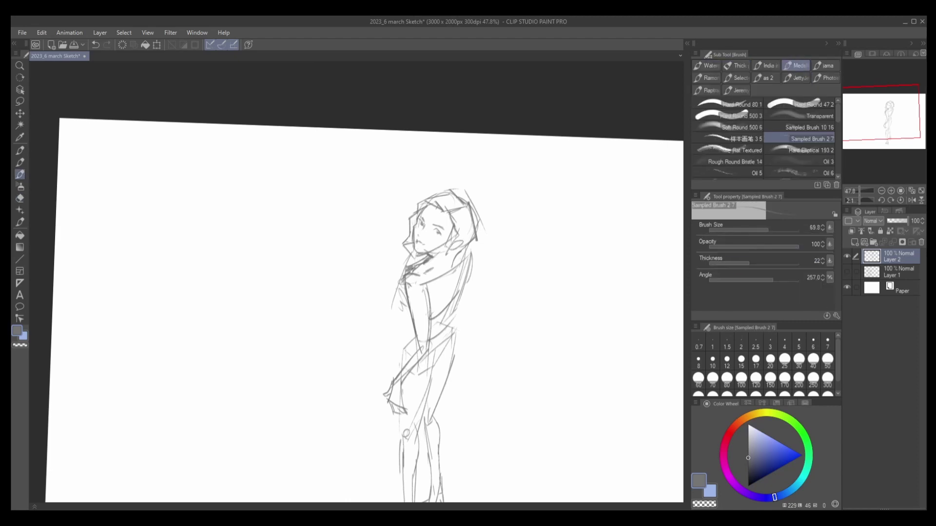
drag(458, 299, 432, 336)
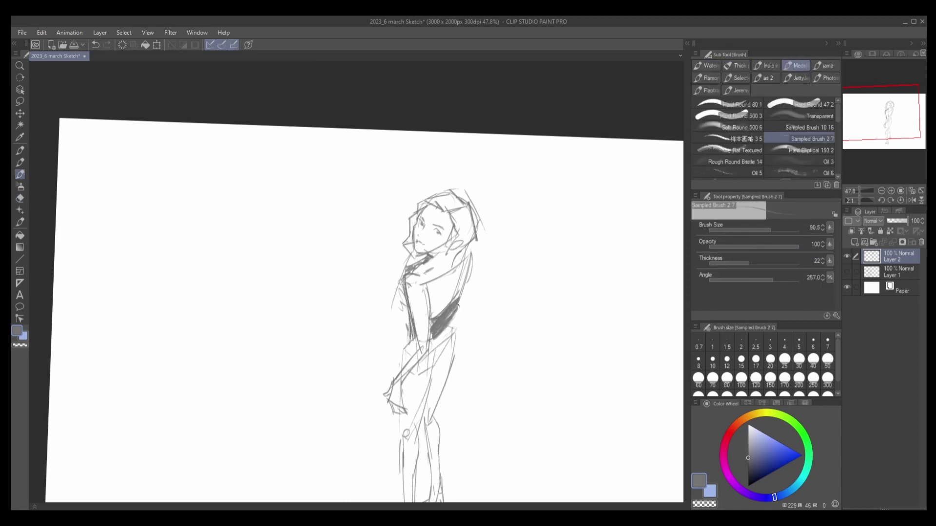
drag(465, 266, 460, 297)
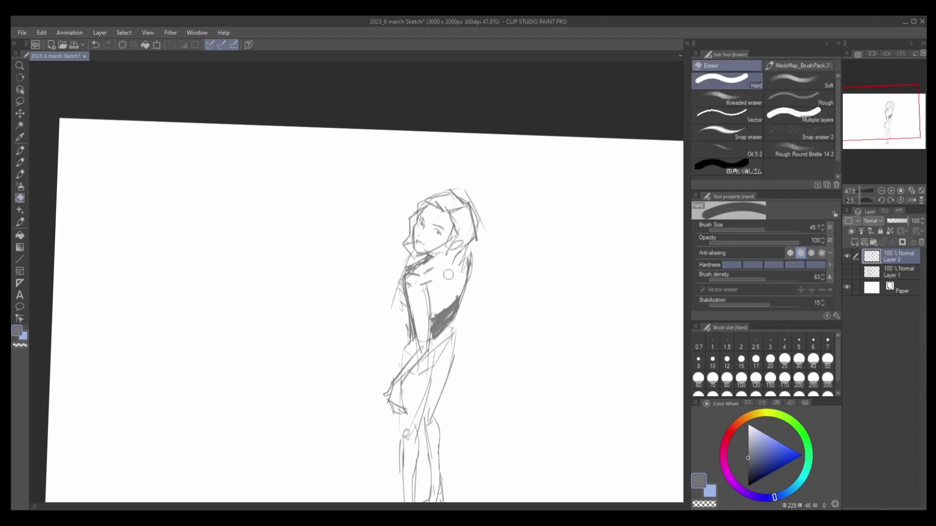
key(ctrl+z)
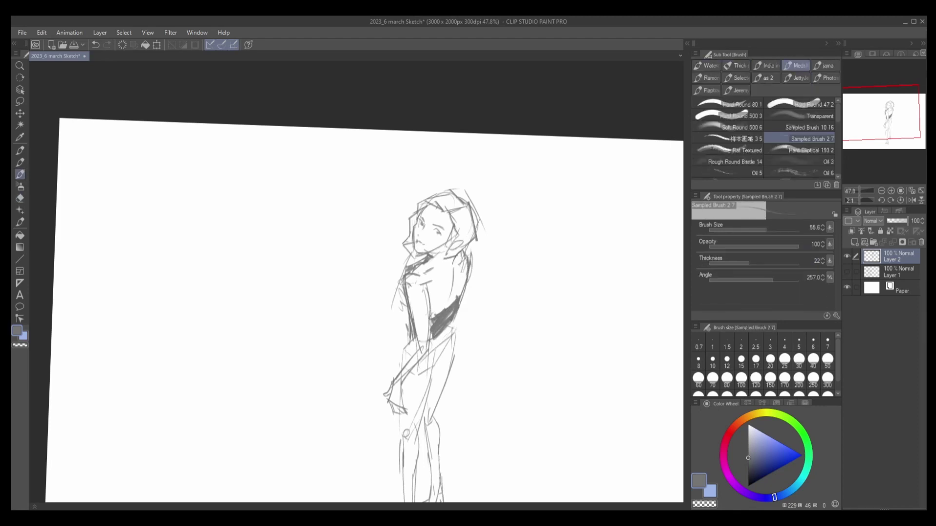
Step: Fill the bob hairstyle with dark grey strokes at brush size 112.7, using a darker shade beside the cheek
scroll(458, 225, up, 2)
mouse_move(446, 276)
mouse_down()
mouse_move(480, 218)
mouse_move(474, 203)
mouse_move(458, 209)
mouse_move(477, 204)
mouse_move(460, 258)
mouse_up()
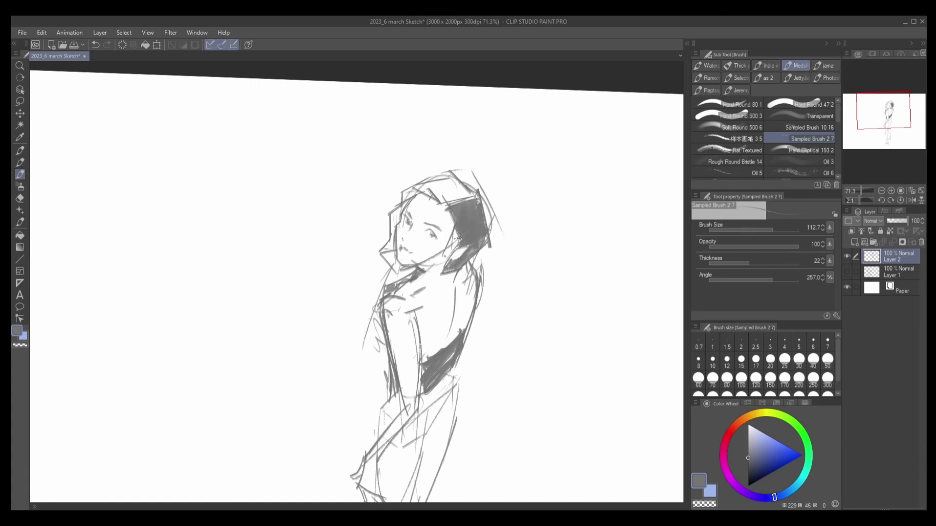
mouse_move(417, 184)
mouse_down()
mouse_move(453, 205)
mouse_move(468, 178)
mouse_up()
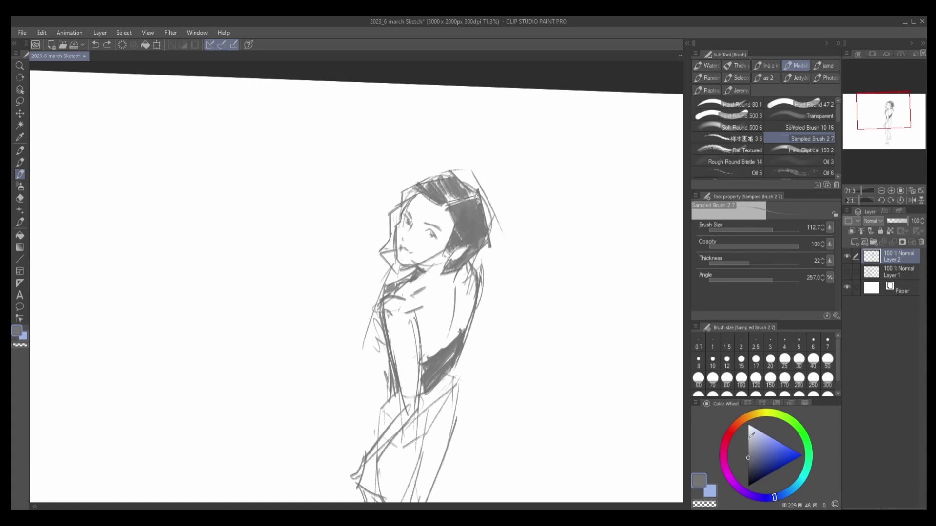
click(749, 463)
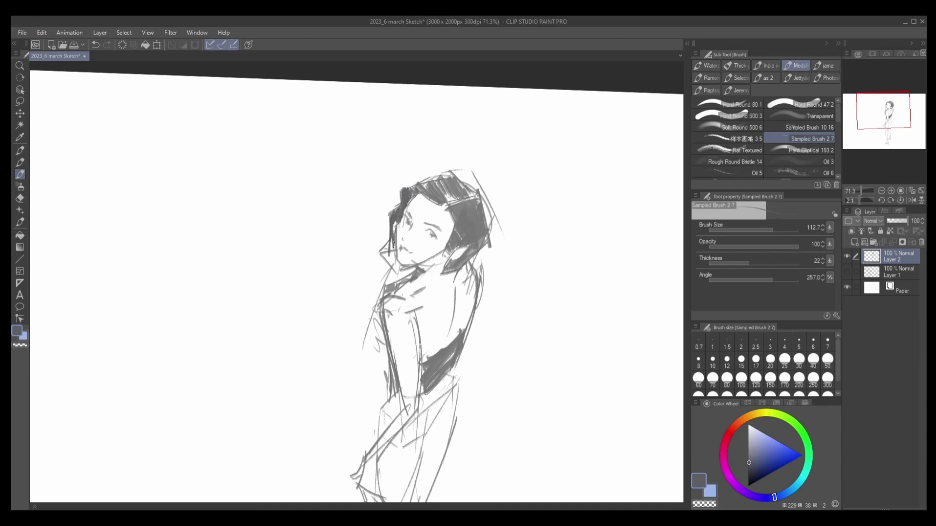
key(ctrl+z)
drag(393, 241, 380, 253)
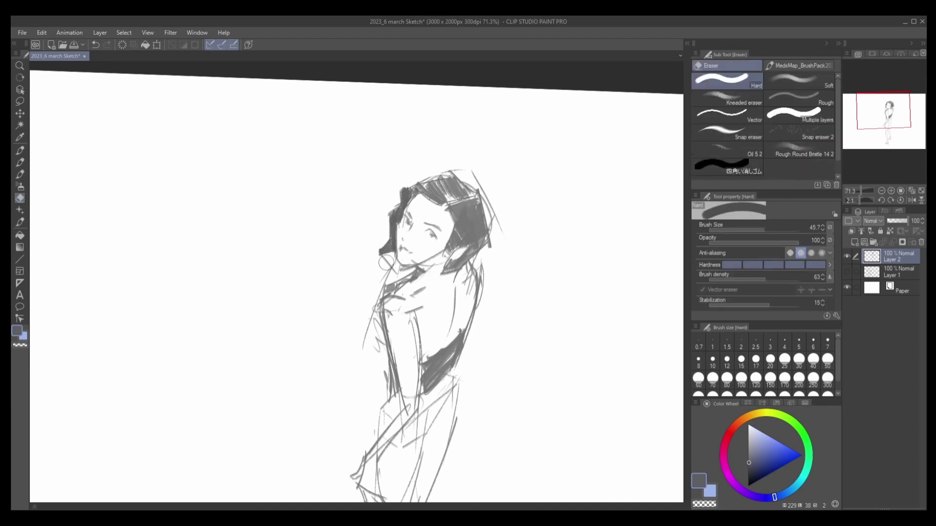
Step: Erase stray lines around the neck and shoulder, and darken the dress at the lower back and the hair tips
drag(387, 285, 417, 274)
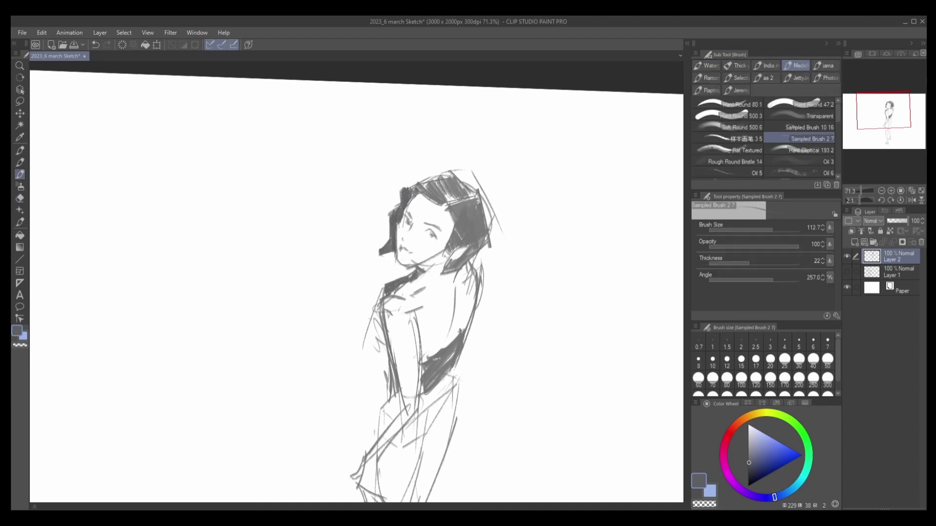
drag(441, 351, 431, 387)
key(e)
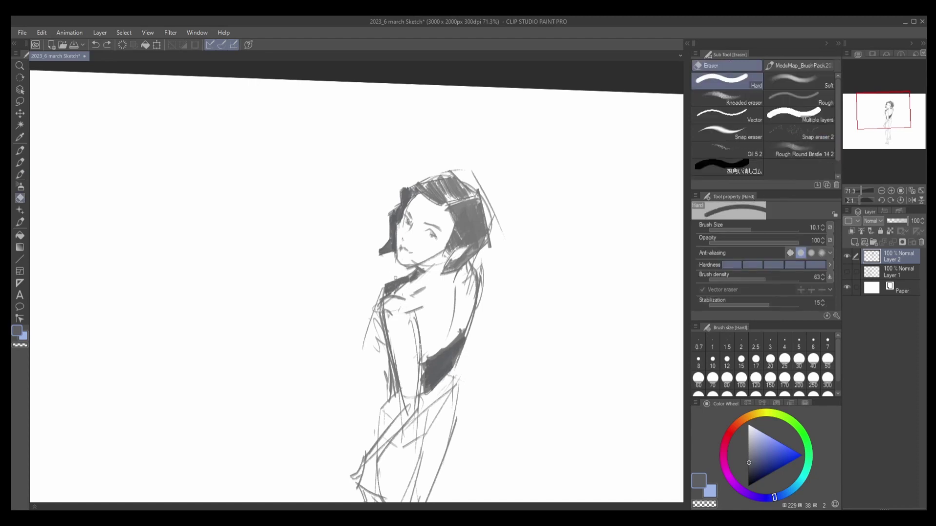
drag(395, 278, 414, 270)
key(b)
mouse_move(463, 252)
mouse_down()
mouse_move(453, 263)
mouse_move(472, 239)
mouse_move(487, 251)
mouse_up()
Step: Sample the dark hair colour and fill the dress from the waist to its pointed hem at brush size 220.6
scroll(485, 250, down, 2)
alt+click(475, 256)
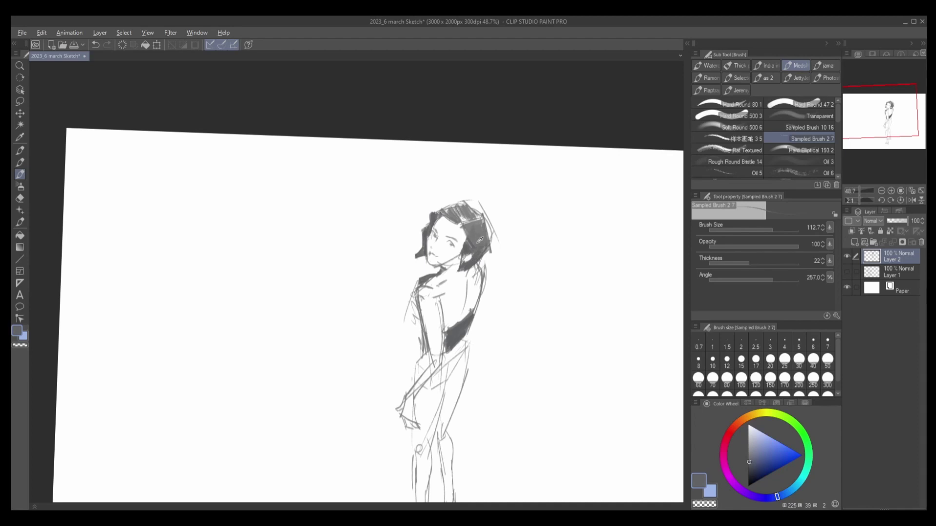
alt+click(480, 238)
drag(480, 238, 506, 133)
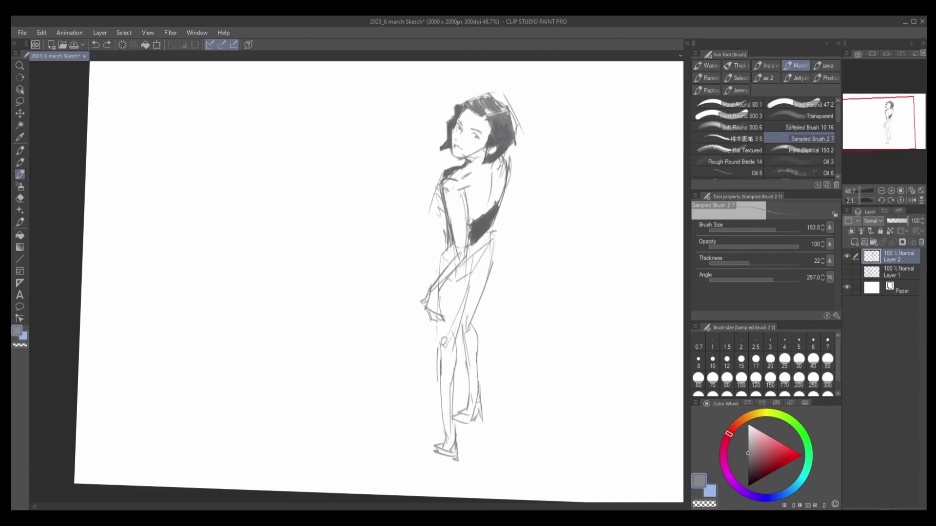
mouse_move(487, 240)
mouse_down()
mouse_move(487, 271)
mouse_move(458, 295)
mouse_up()
alt+click(480, 243)
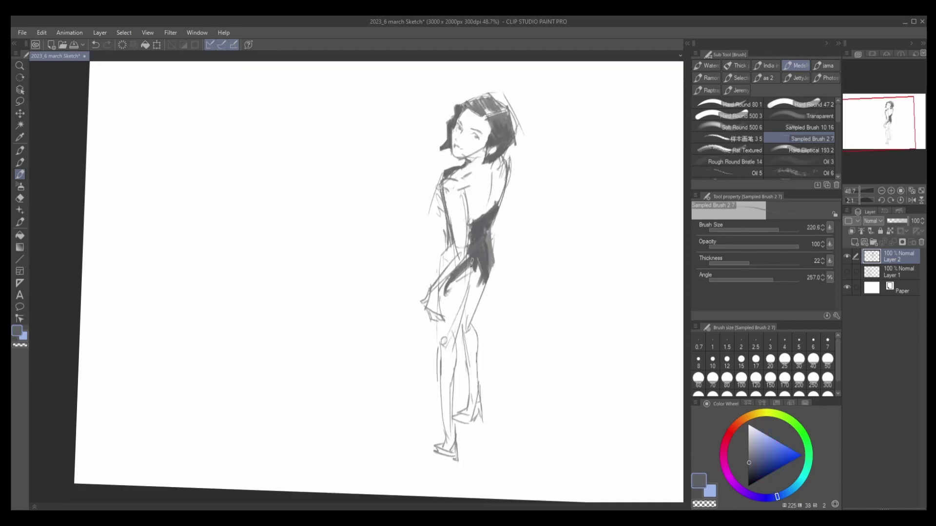
mouse_move(468, 263)
mouse_down()
mouse_move(457, 329)
mouse_move(440, 302)
mouse_move(441, 376)
mouse_up()
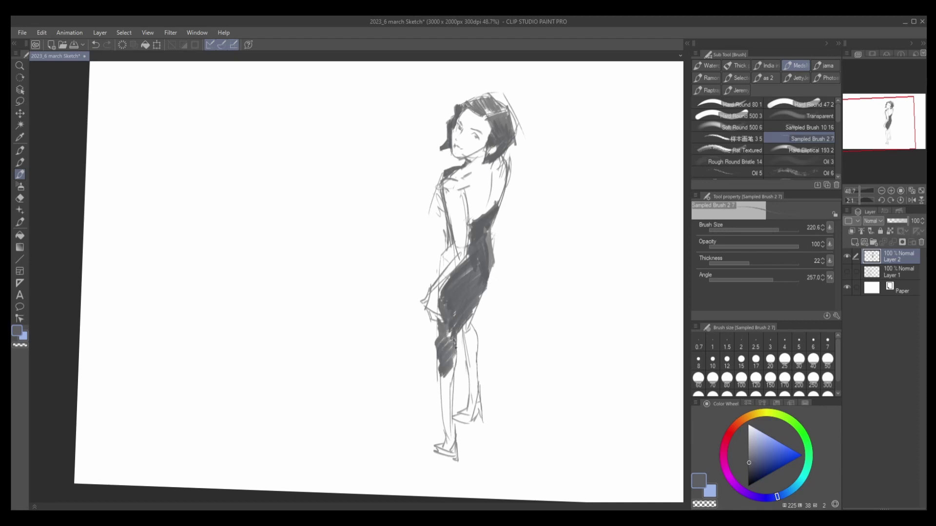
drag(480, 295, 440, 385)
drag(431, 319, 448, 329)
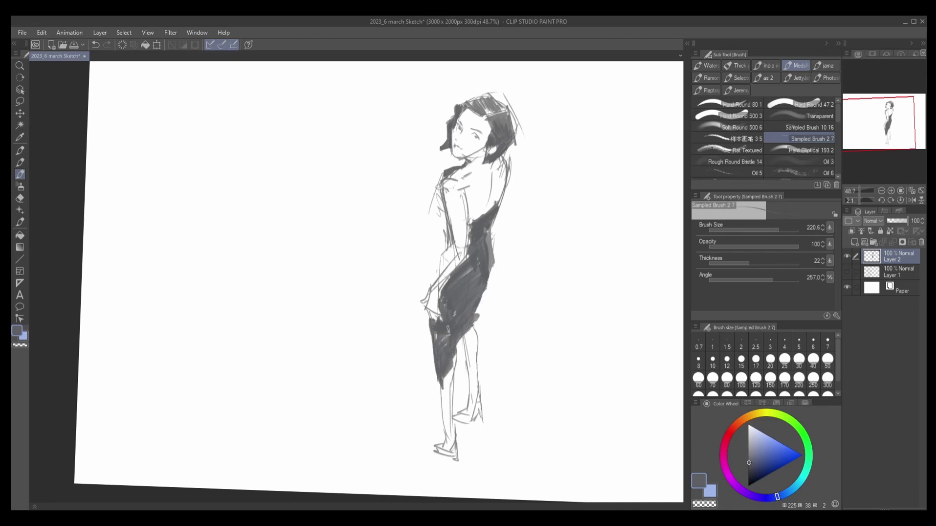
Step: Choose a darker blue-grey, clean up the hand's edge with the eraser and outline the fingers at brush size 49.1
click(748, 471)
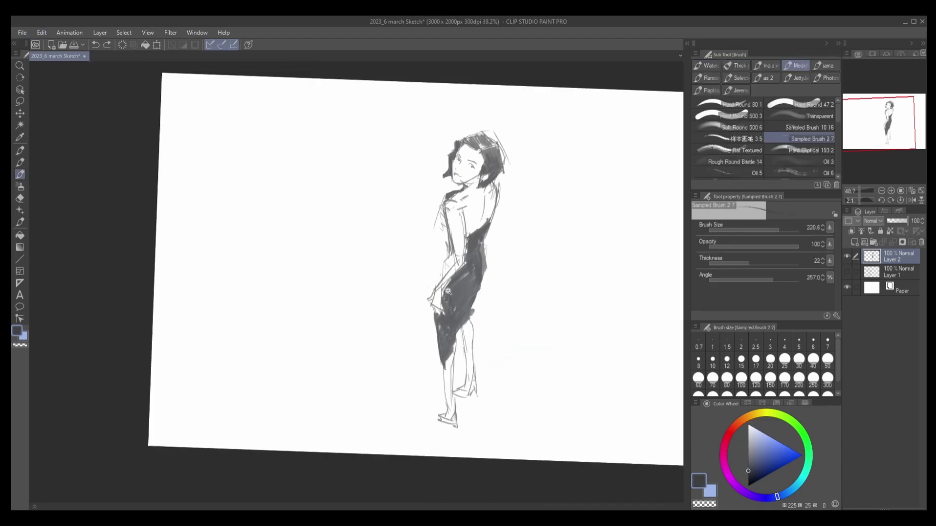
key(e)
drag(430, 297, 432, 319)
key(b)
key(e)
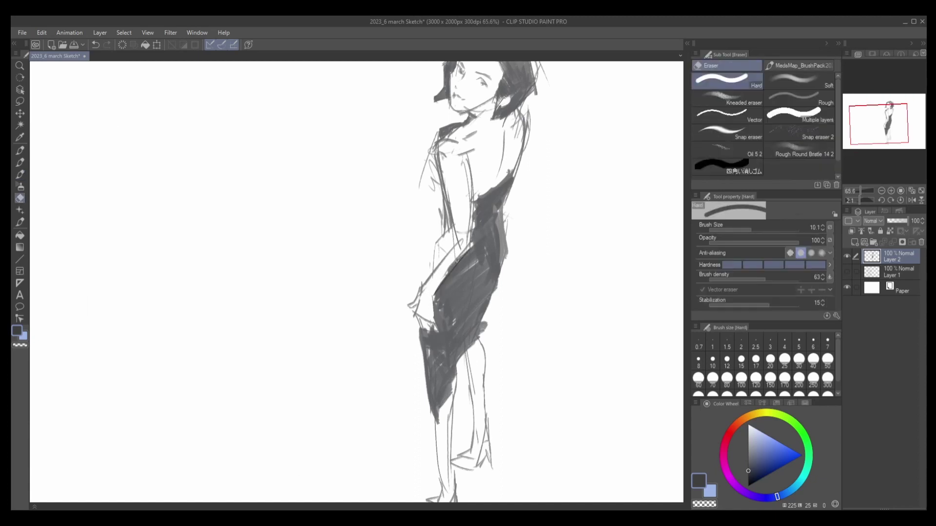
key(b)
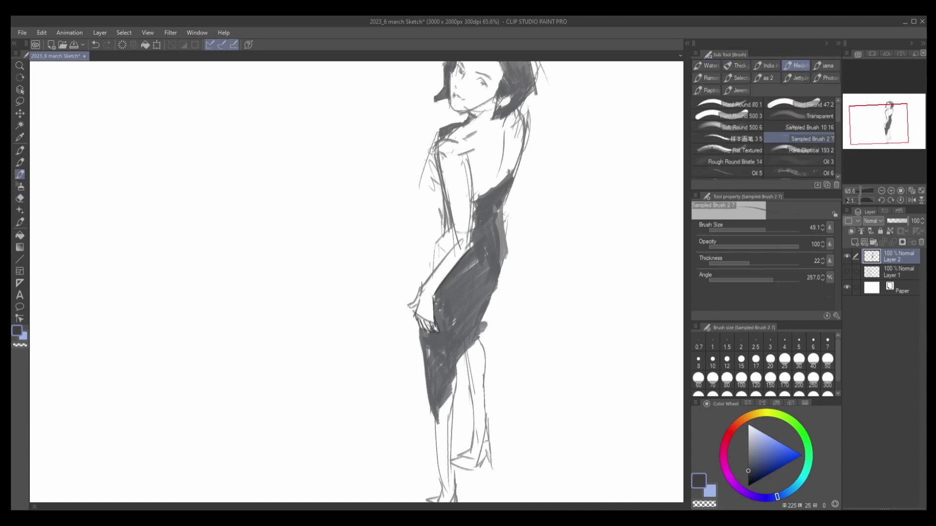
Step: Strengthen the contours of the upper arm and forearm with dark lines and erase the overlap near the elbow
drag(454, 203, 458, 249)
drag(470, 156, 471, 235)
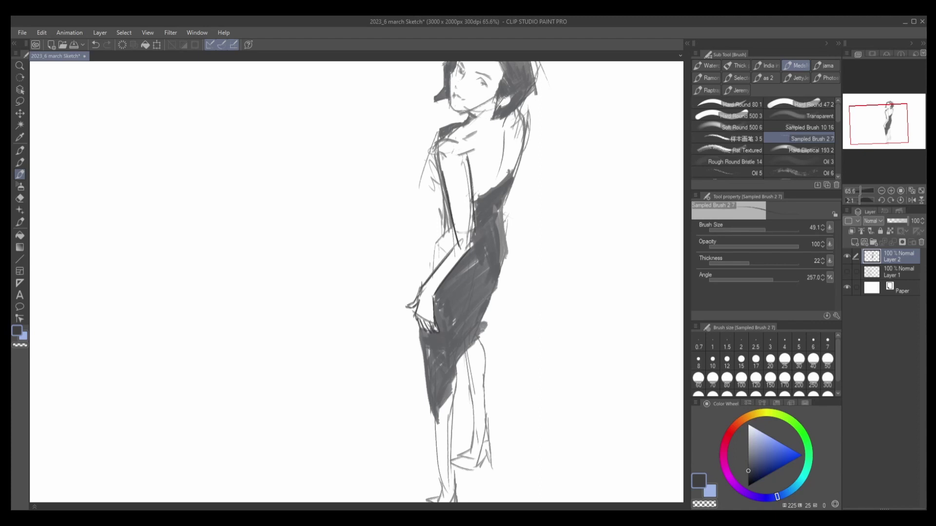
key(ctrl+z)
mouse_move(471, 202)
mouse_down()
mouse_move(470, 250)
mouse_move(435, 272)
mouse_up()
key(e)
key(b)
key(ctrl+z)
key(e)
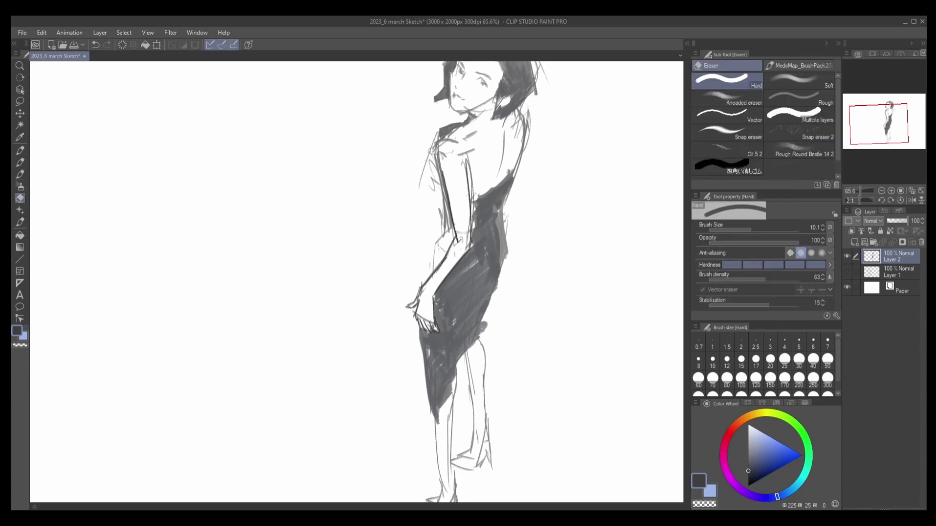
drag(459, 236, 462, 244)
Step: Redraw the woman's eyes, brows and lips with fine dark strokes at brush sizes 27.1 to 49.1, and save the file
key(b)
scroll(468, 273, up, 1)
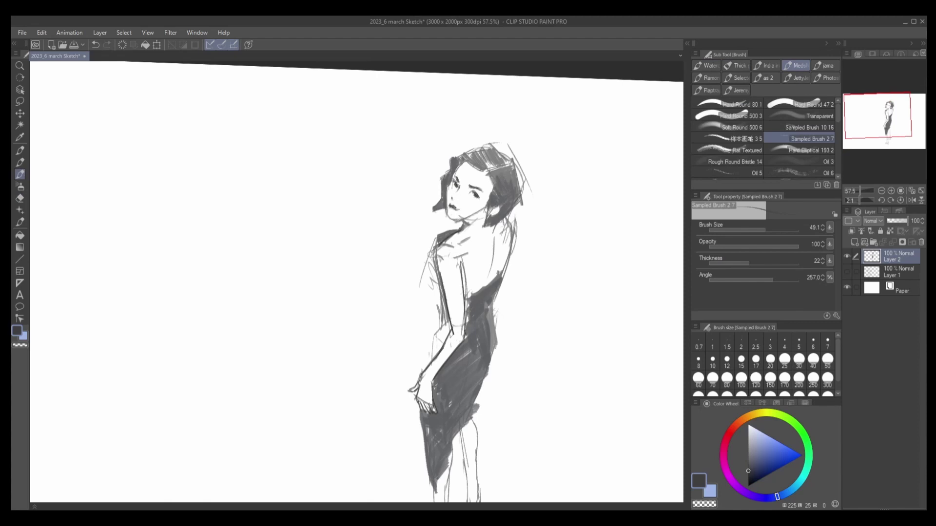
scroll(454, 204, up, 1)
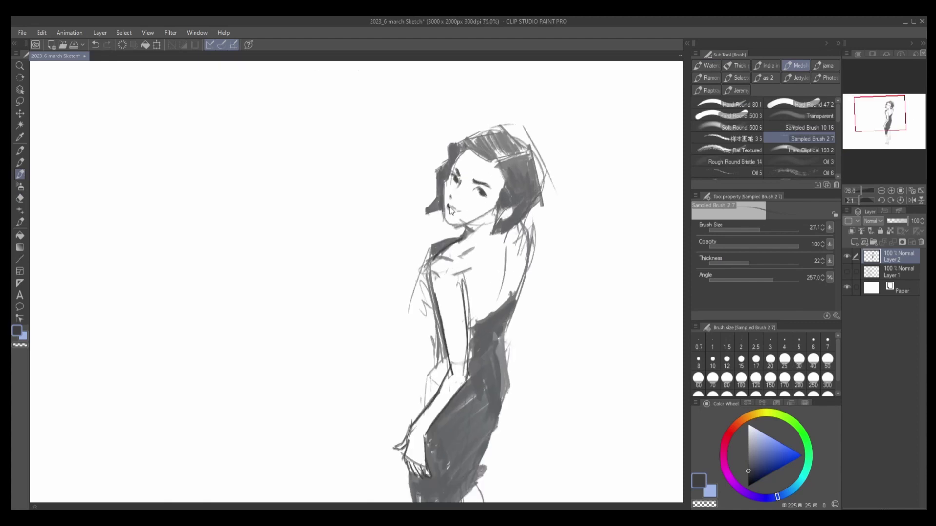
scroll(454, 213, up, 1)
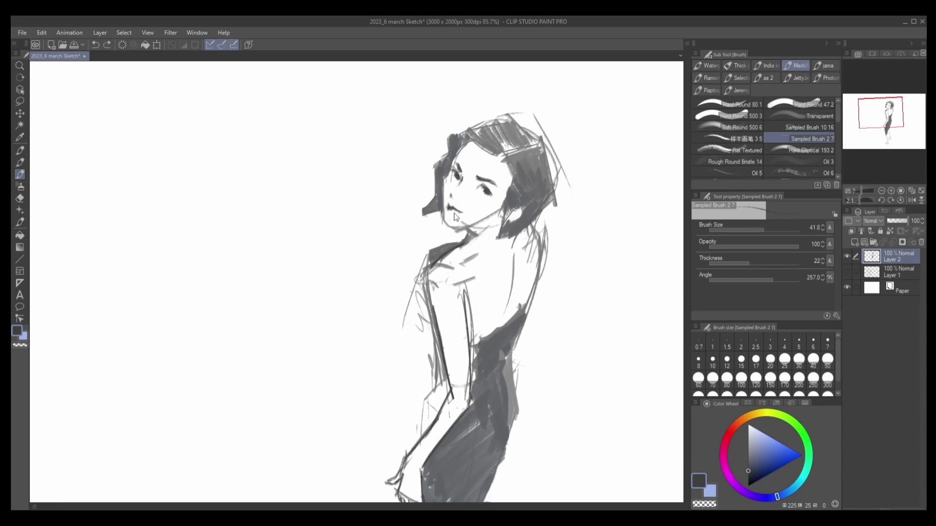
key(ctrl+s)
scroll(462, 223, down, 4)
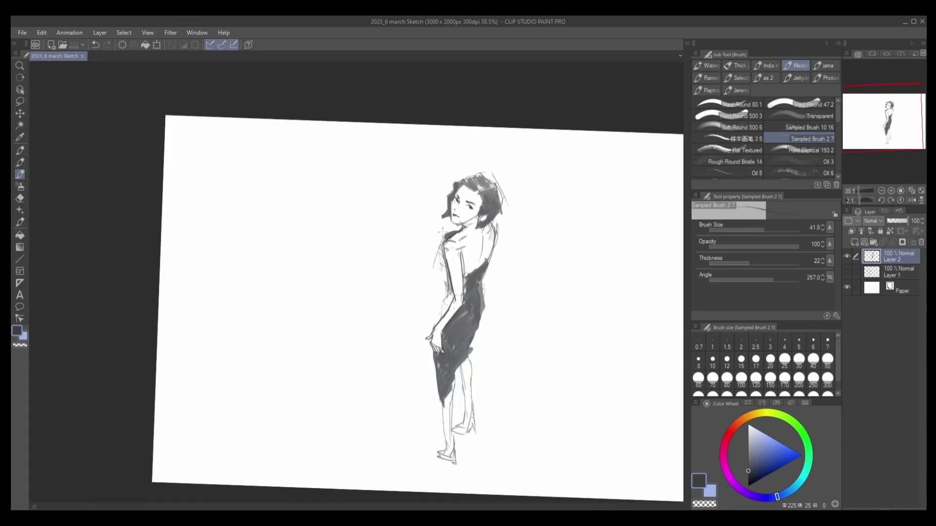
Step: Even out the dress fill with sampled greys at brush size 168.5, and tidy its back edge and pointed hem with the eraser
scroll(459, 245, up, 2)
alt+click(463, 254)
drag(458, 244, 465, 263)
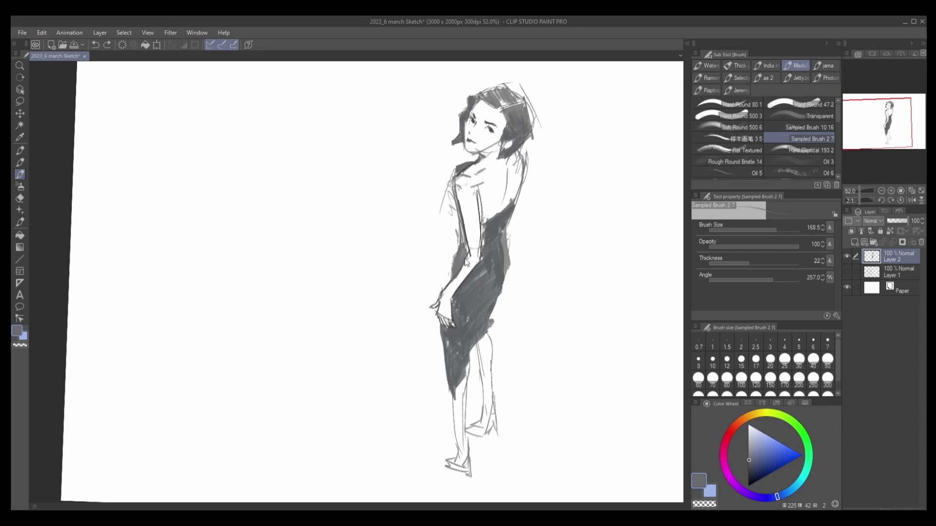
alt+click(463, 246)
alt+click(458, 258)
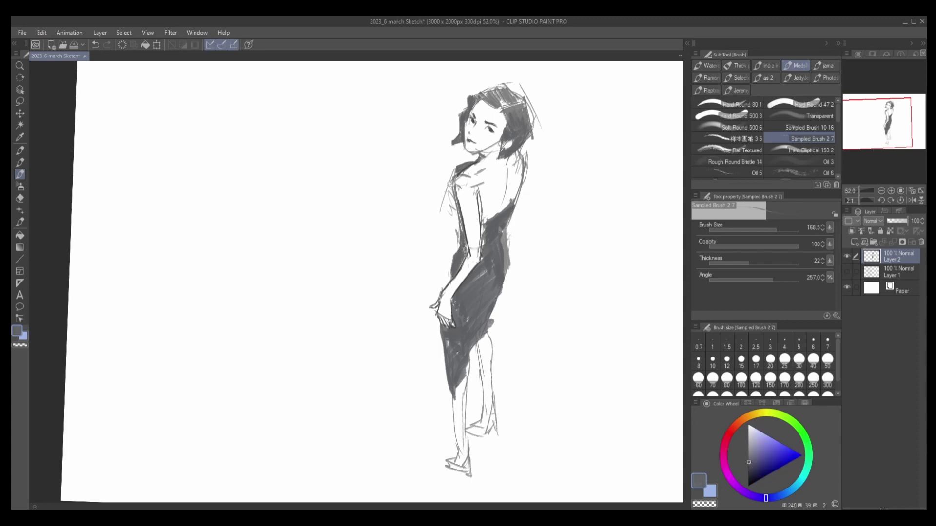
key(e)
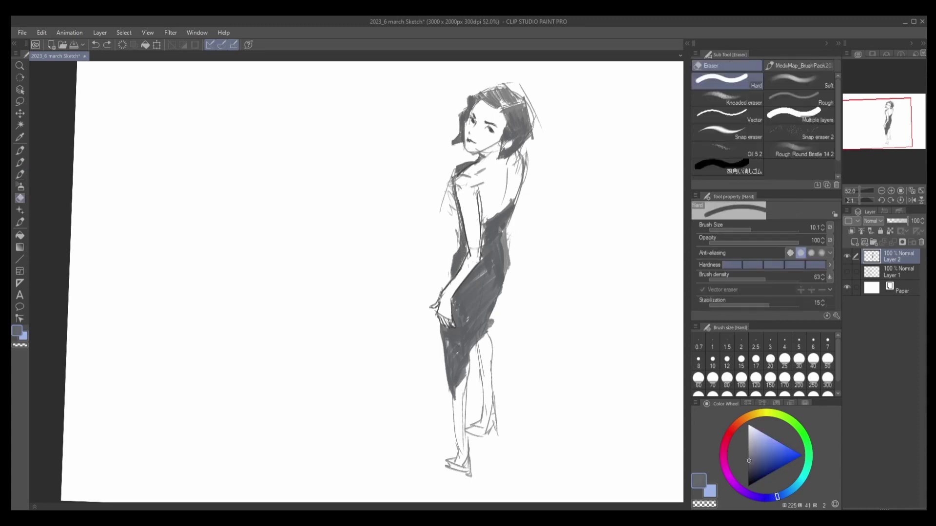
key(b)
alt+click(461, 377)
key(e)
key(b)
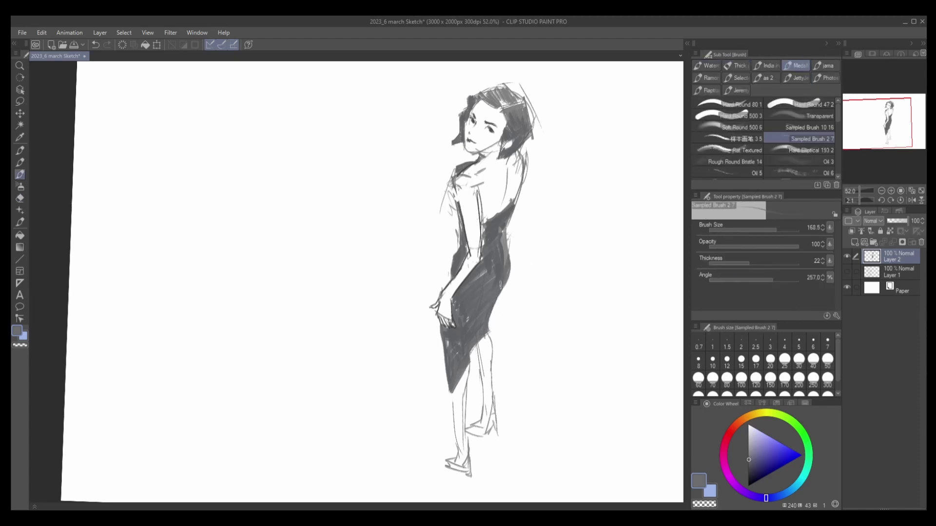
Step: Fill both high-heeled shoes with a dark tone at brush size 101.9, and erase stray lines around the figure
scroll(370, 282, down, 3)
scroll(441, 221, down, 2)
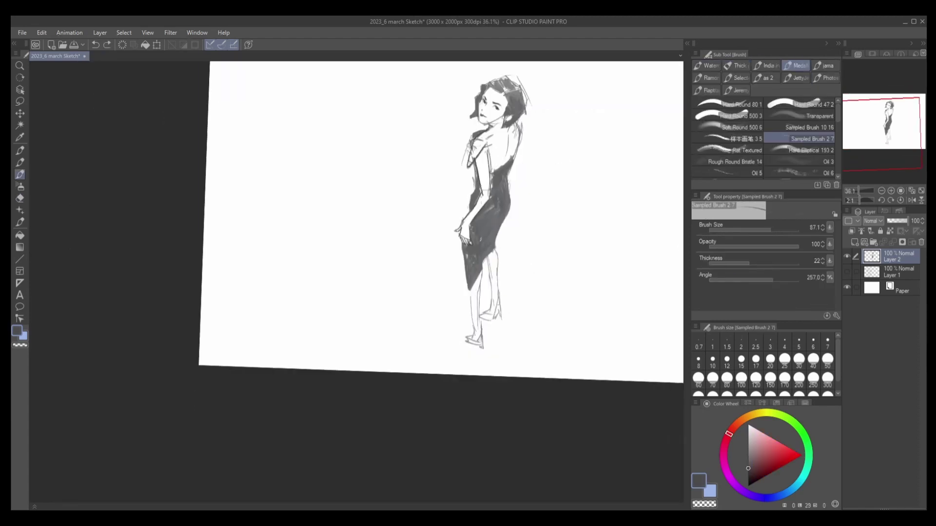
key(bracketright)
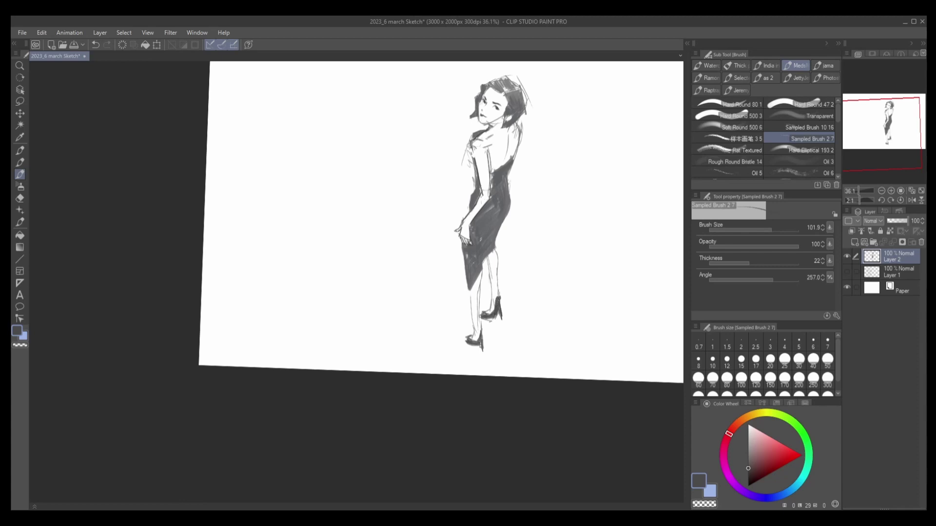
key(e)
key(b)
key(e)
key(b)
key(e)
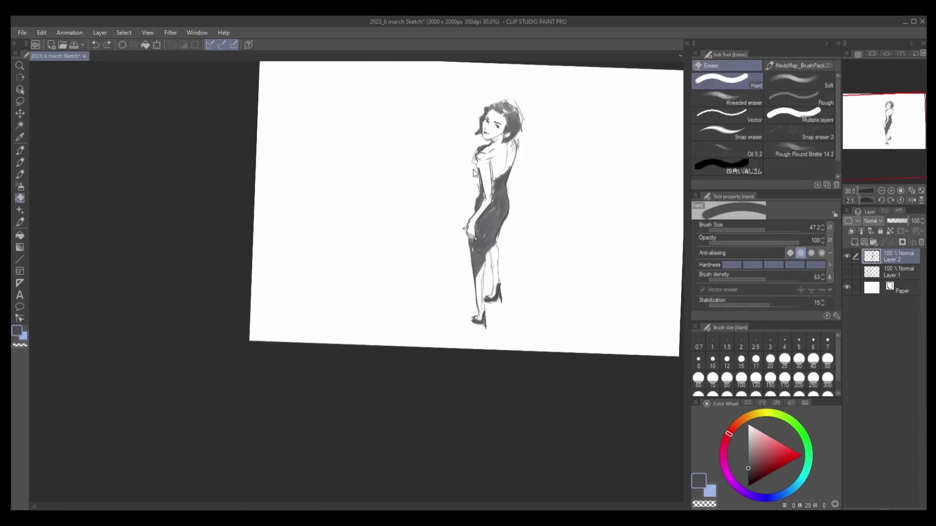
Step: Strengthen the dress's front contour from shoulder to leg, and erase the leftover sketch lines before the chest at eraser size 47.2
scroll(435, 109, up, 2)
key(b)
key(e)
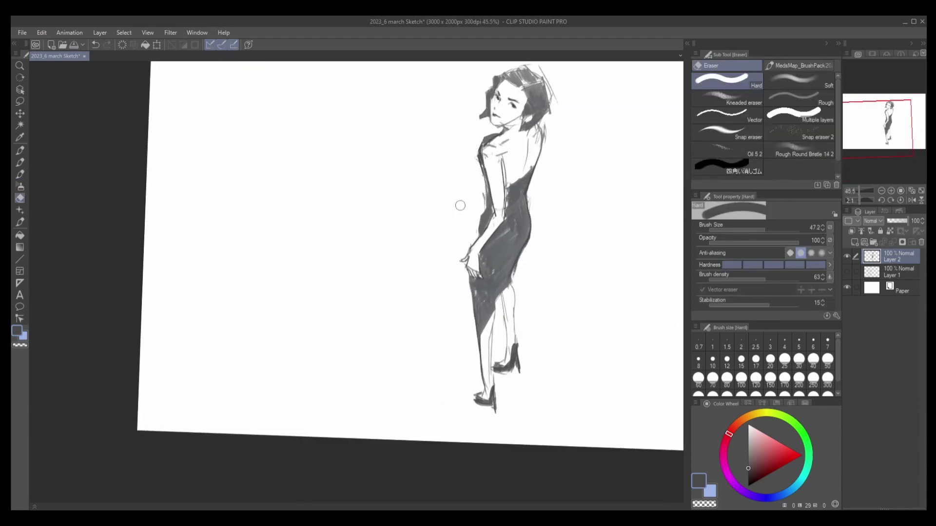
key(b)
scroll(501, 156, down, 2)
scroll(501, 157, up, 3)
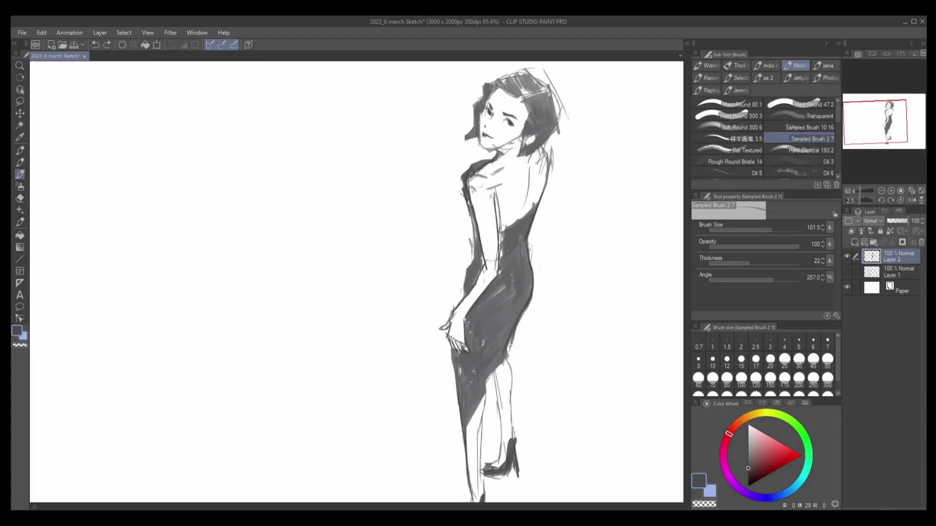
key(e)
key(b)
Step: Show the portrait on Layer 1, enlarge the woman's figure and move it to the canvas's left half, and save the file
scroll(501, 152, down, 4)
click(847, 272)
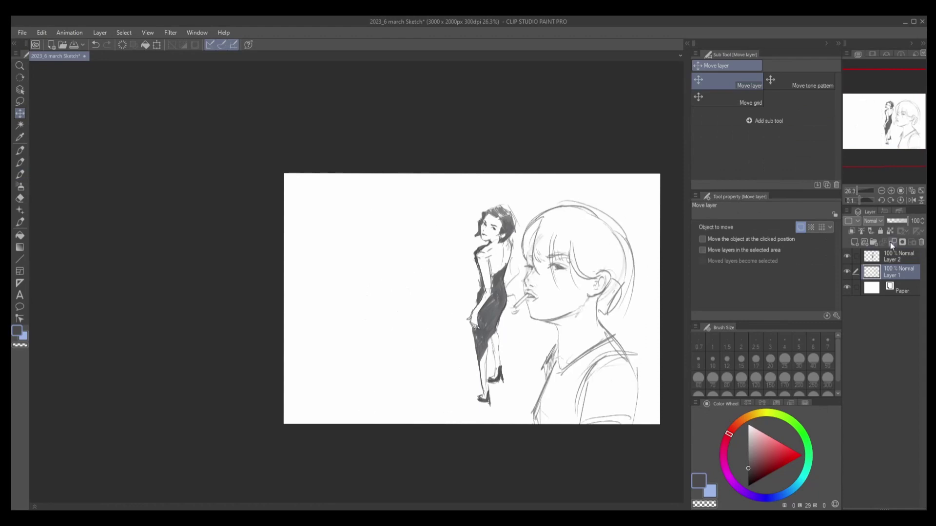
mouse_move(500, 310)
mouse_down()
mouse_move(383, 293)
mouse_move(411, 312)
mouse_up()
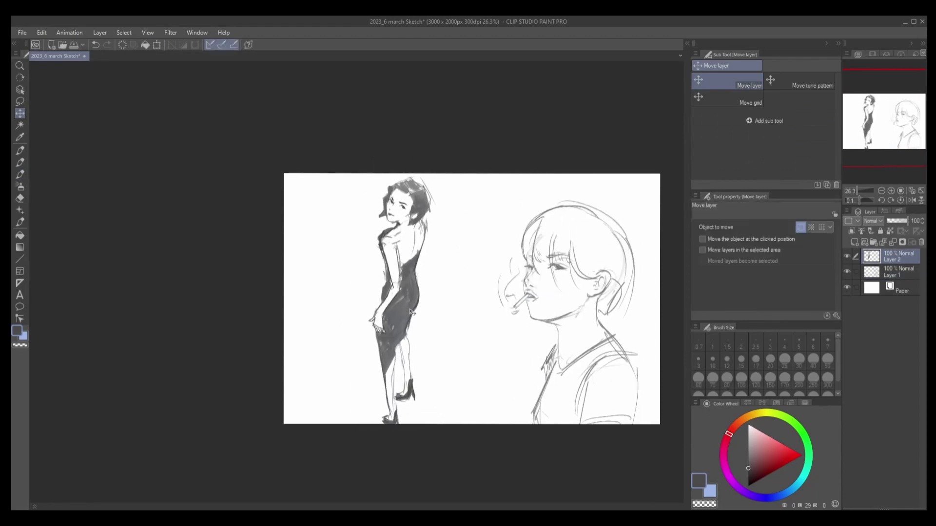
key(ctrl+s)
scroll(440, 286, up, 1)
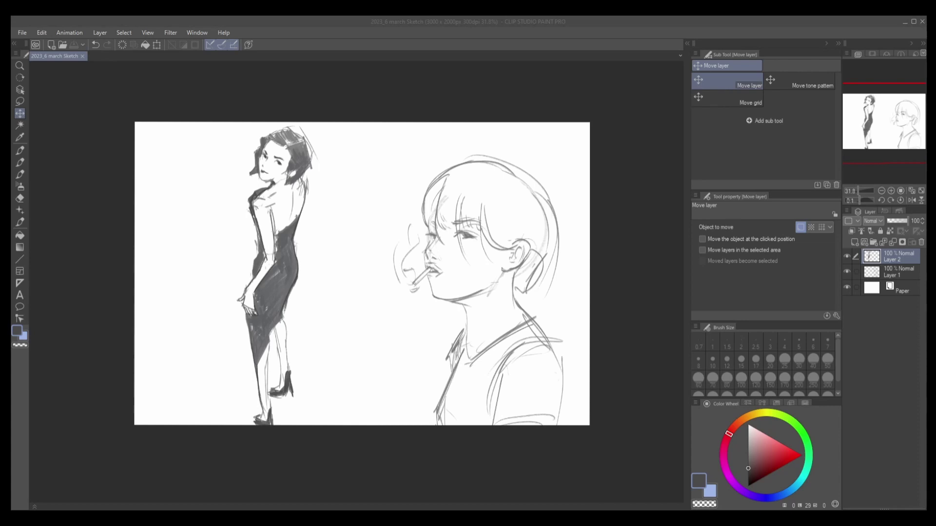
Step: Add a layer beneath both sketches and paint the portrait's face and neck light peach with the Flat Textured brush at size 291.1
click(870, 241)
drag(846, 274, 873, 293)
key(b)
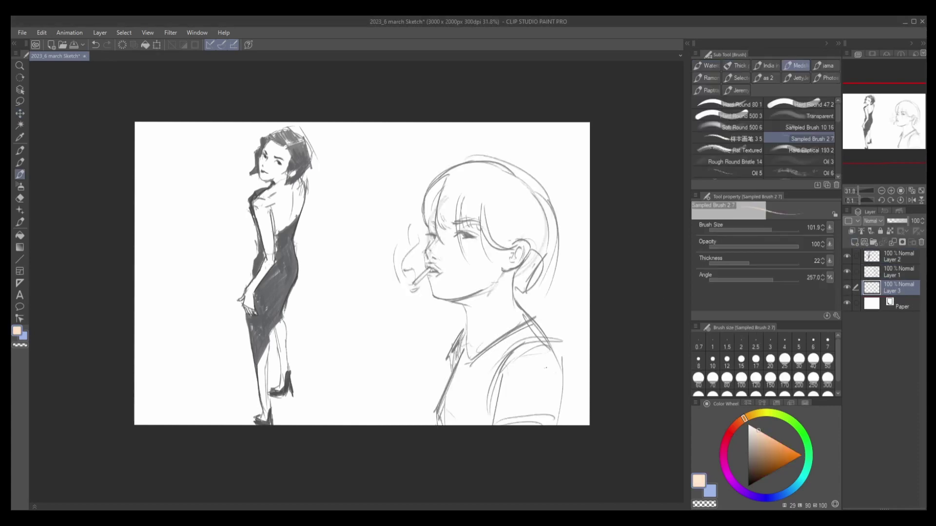
click(728, 150)
mouse_move(429, 214)
mouse_down()
mouse_move(507, 351)
mouse_move(448, 205)
mouse_up()
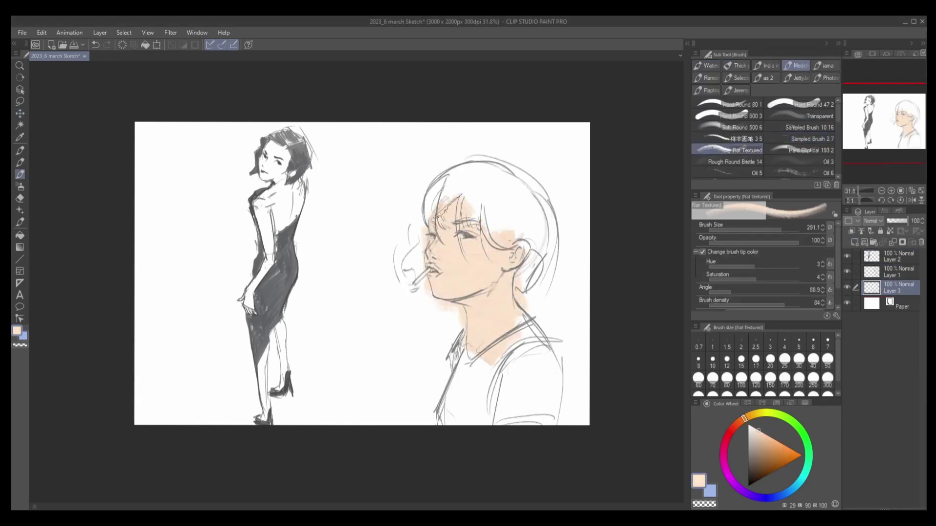
Step: Choose a muted blue and block in the portrait's whole hair shape with the Flat Textured brush at size 188.8
click(773, 497)
drag(509, 183, 483, 244)
key(ctrl+z)
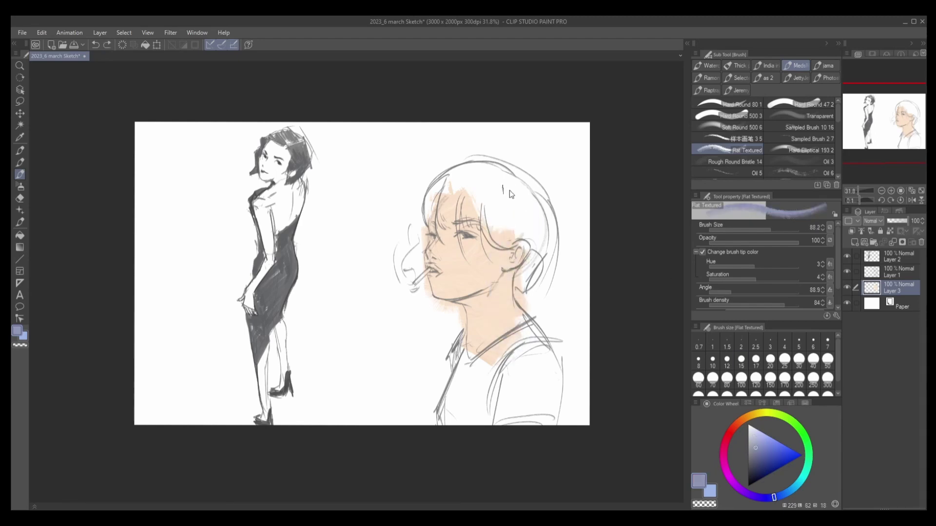
mouse_move(511, 194)
mouse_down()
mouse_move(536, 273)
mouse_move(439, 186)
mouse_move(454, 215)
mouse_move(424, 205)
mouse_up()
key(e)
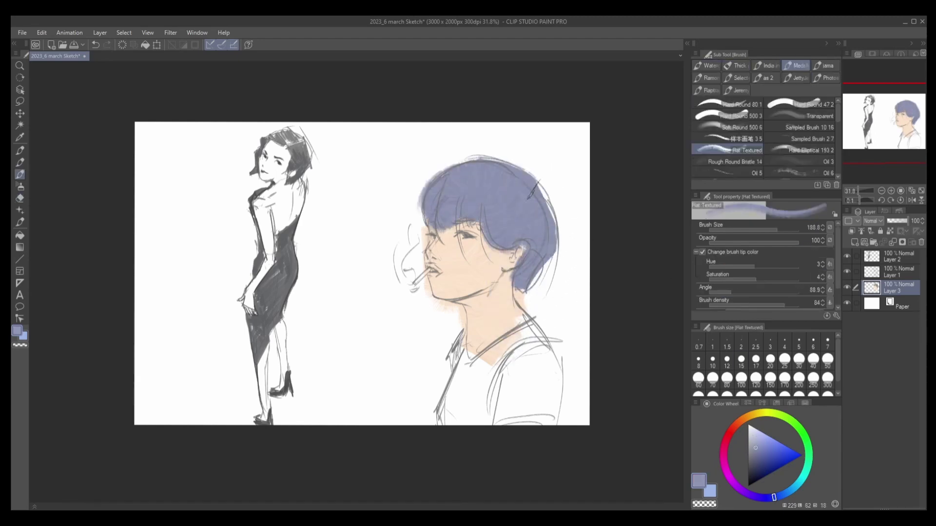
drag(532, 192, 556, 258)
Step: Choose a darker violet-blue and paint the hair's shadow over the fringe, side and back, keeping the crown lighter
drag(765, 505, 764, 498)
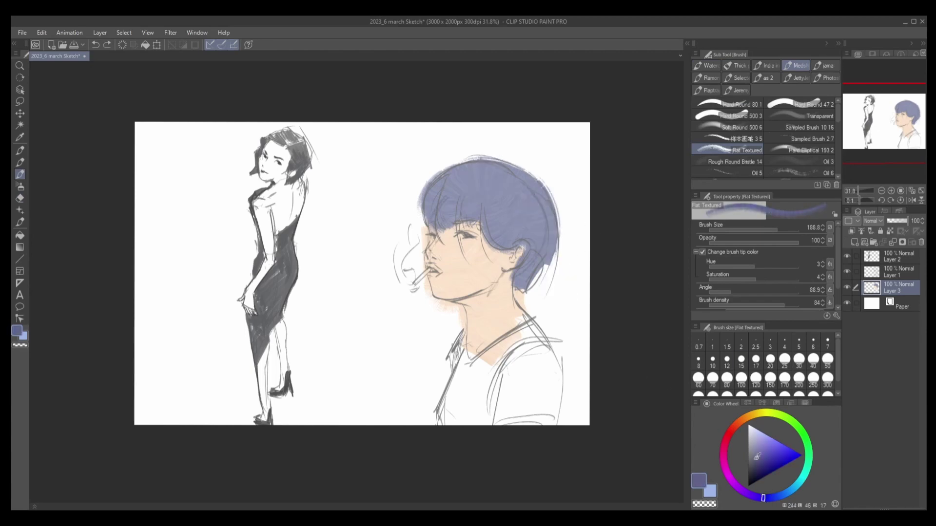
mouse_move(502, 176)
mouse_down()
mouse_move(480, 216)
mouse_move(536, 254)
mouse_up()
key(bracketleft)
mouse_move(512, 225)
mouse_down()
mouse_move(546, 242)
mouse_move(465, 204)
mouse_move(429, 210)
mouse_move(473, 180)
mouse_move(449, 203)
mouse_up()
Step: Paint dark fringe strands over the forehead with the 样本画笔 3 5 brush, and cut gaps between them using sampled skin tones at size 66.8
scroll(449, 203, up, 2)
key(2)
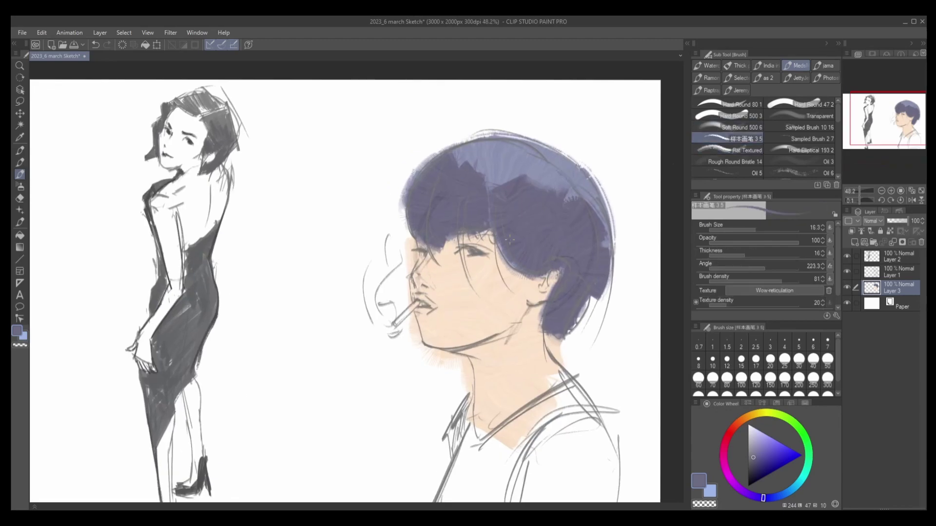
click(545, 235)
alt+click(463, 233)
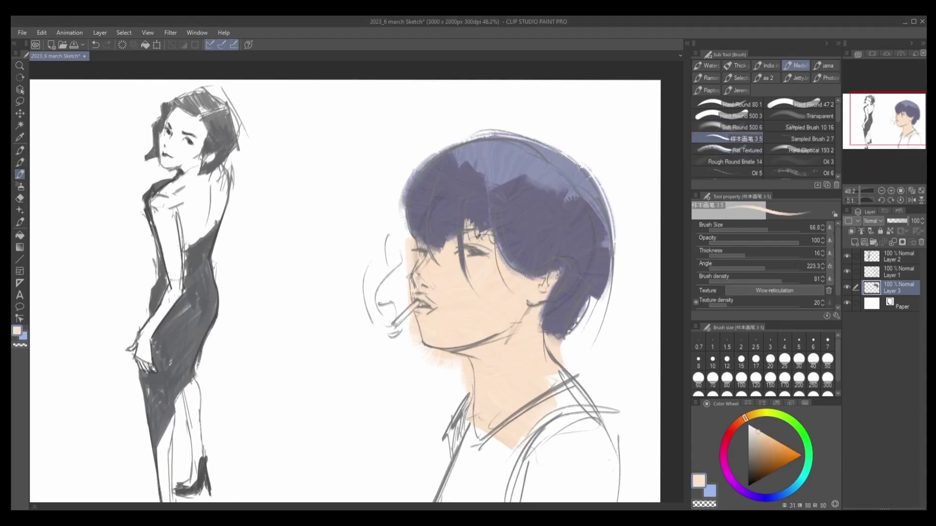
alt+click(471, 224)
alt+click(467, 238)
alt+click(441, 229)
alt+click(432, 256)
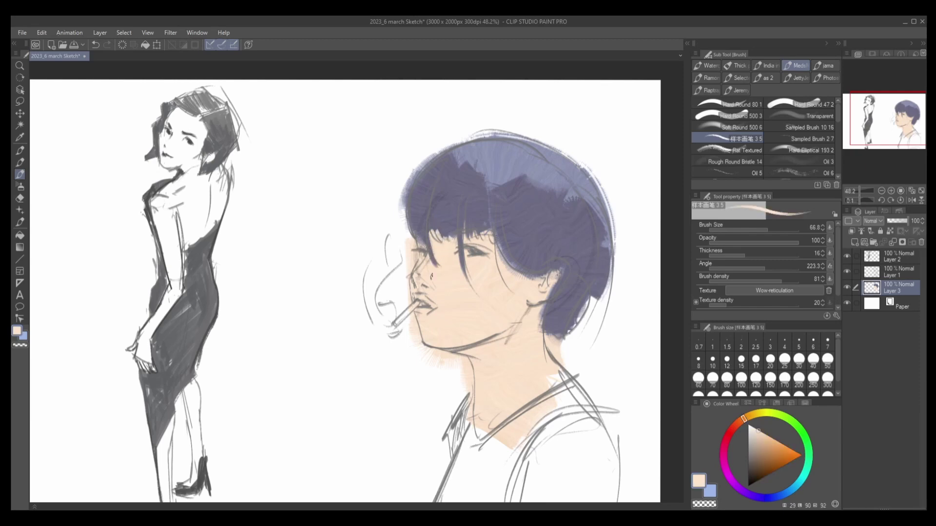
Step: Darken the front of the fringe with a sampled violet at brush size 60.5, and clean the hair's outer contour at eraser size 90.2
alt+click(419, 234)
key(bracketleft)
alt+click(424, 219)
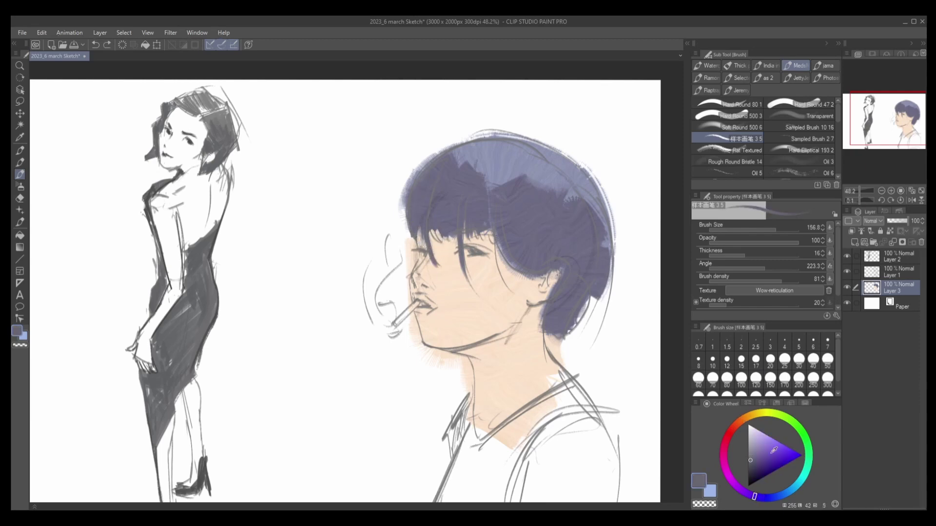
drag(421, 177, 414, 236)
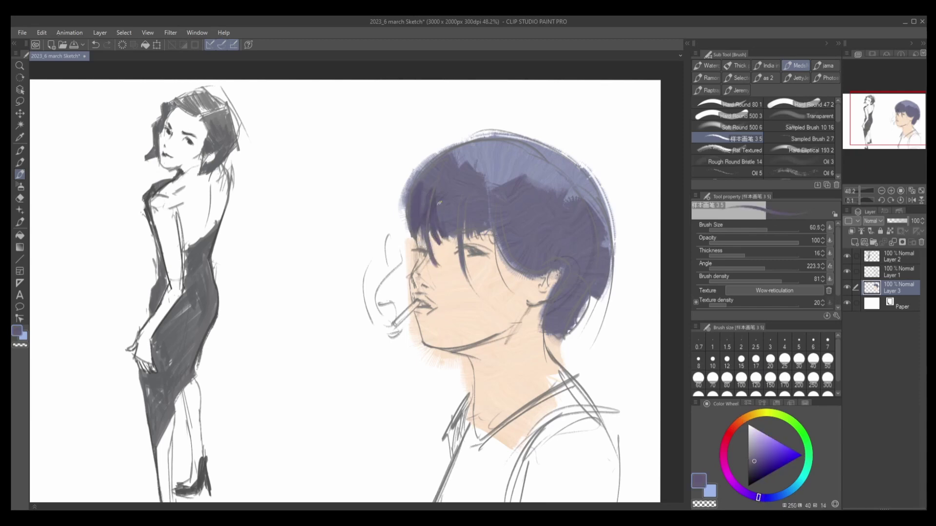
key(e)
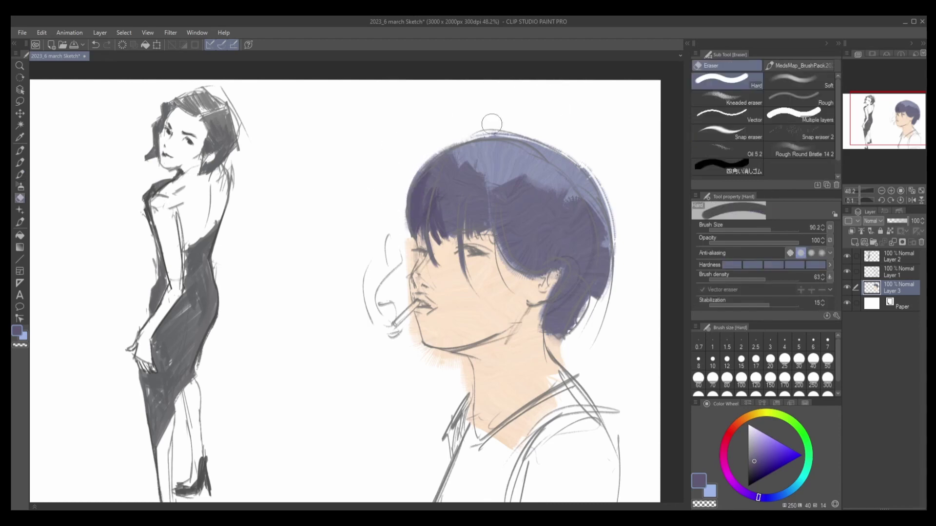
key(b)
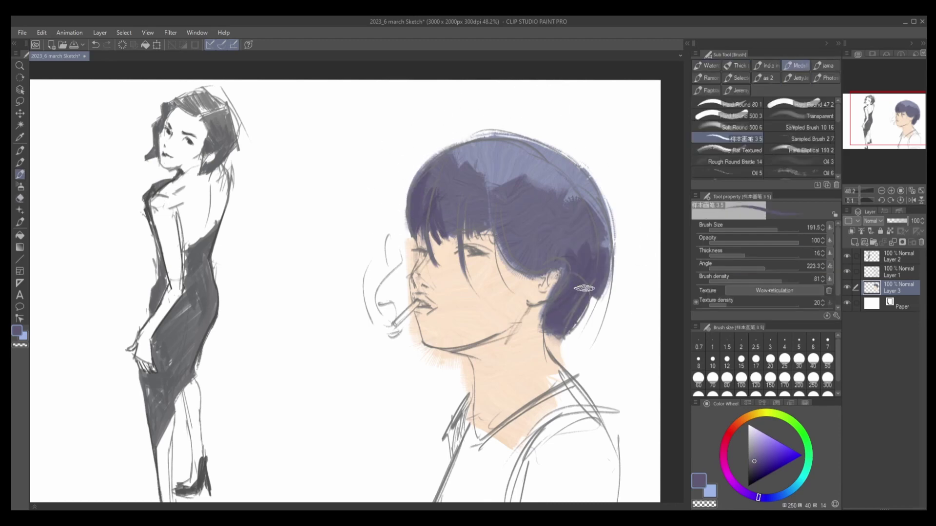
Step: Shape a fringe strand beside the eye using sampled skin and hair colours, and blend the side hair at 30 opacity
alt+click(492, 273)
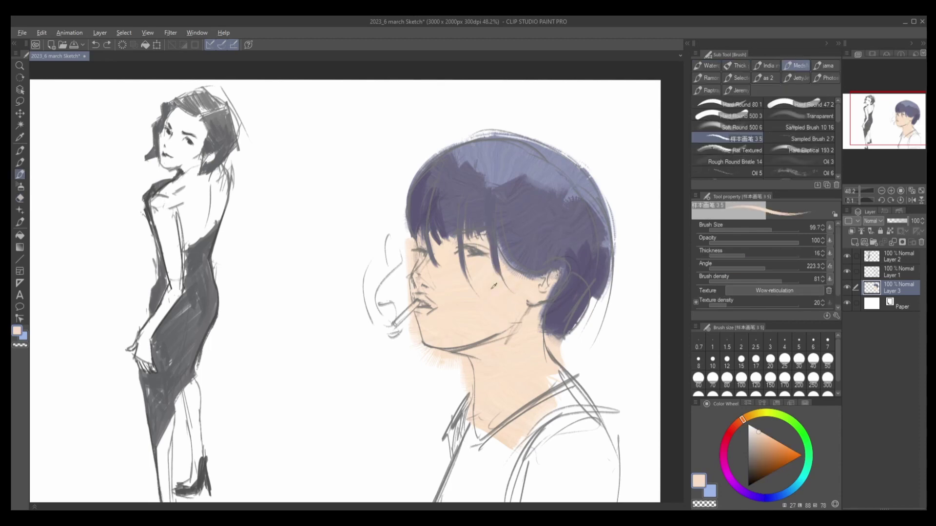
alt+click(510, 230)
mouse_move(515, 239)
mouse_down()
mouse_move(604, 215)
mouse_move(599, 307)
mouse_up()
key(j)
key(b)
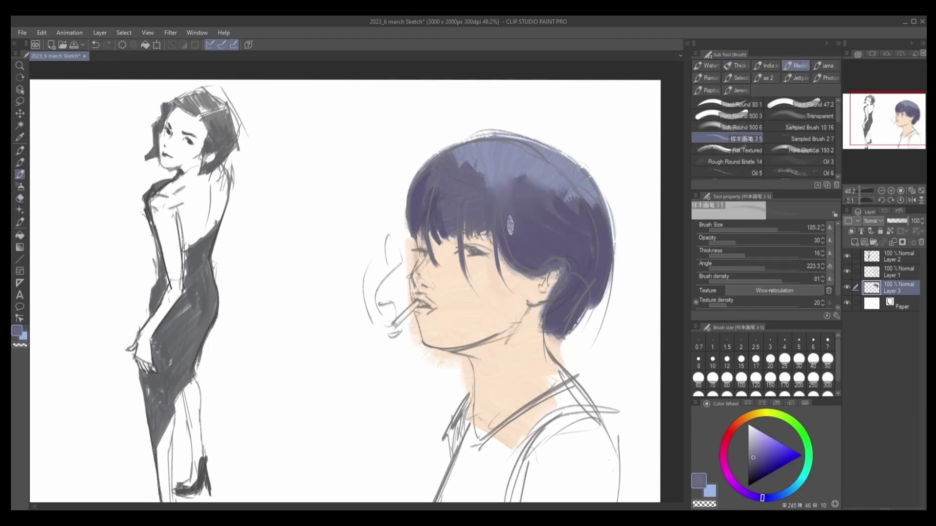
Step: Set the brush opacity to 100 and repaint the hair's shadow edge below the crown with sampled violets
alt+click(511, 215)
key(0)
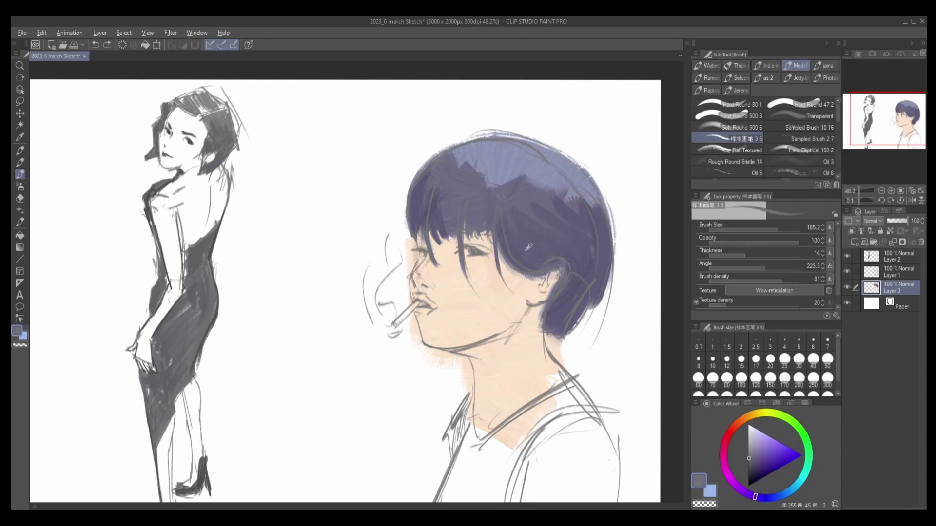
alt+click(502, 205)
scroll(487, 185, down, 3)
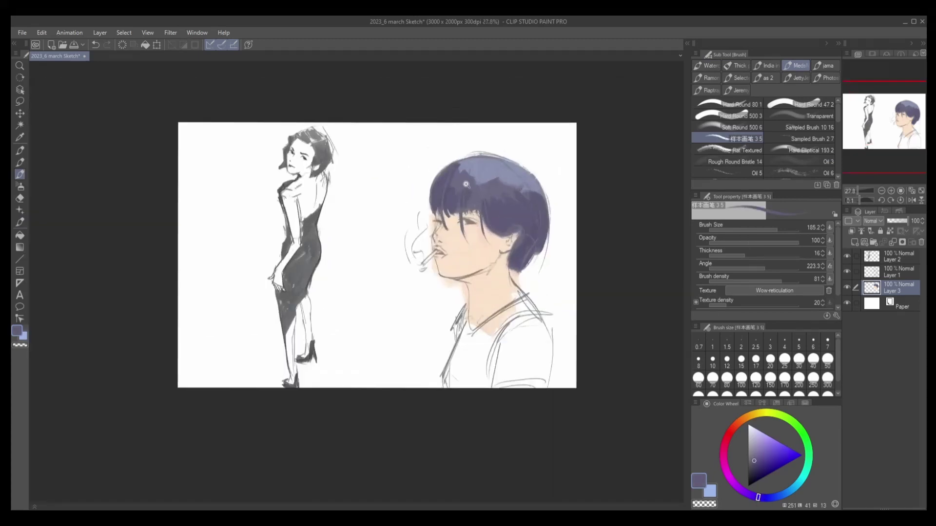
scroll(520, 194, up, 1)
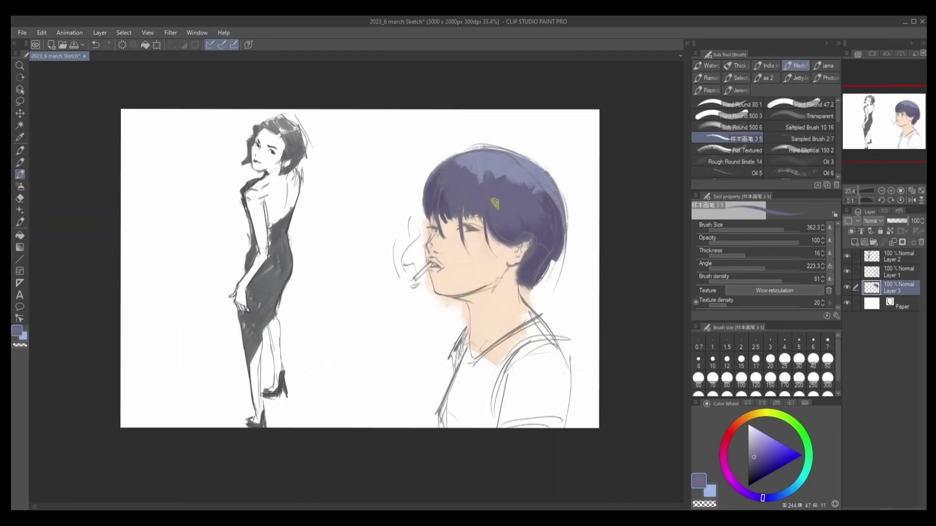
Step: Extend the back of the hair with the Flat Textured brush at size 202.8, and repaint the ear area with sampled skin tone
key(period)
mouse_move(520, 169)
mouse_down()
mouse_move(541, 235)
mouse_move(567, 259)
mouse_move(582, 245)
mouse_move(546, 301)
mouse_move(535, 264)
mouse_move(561, 234)
mouse_up()
key(e)
key(b)
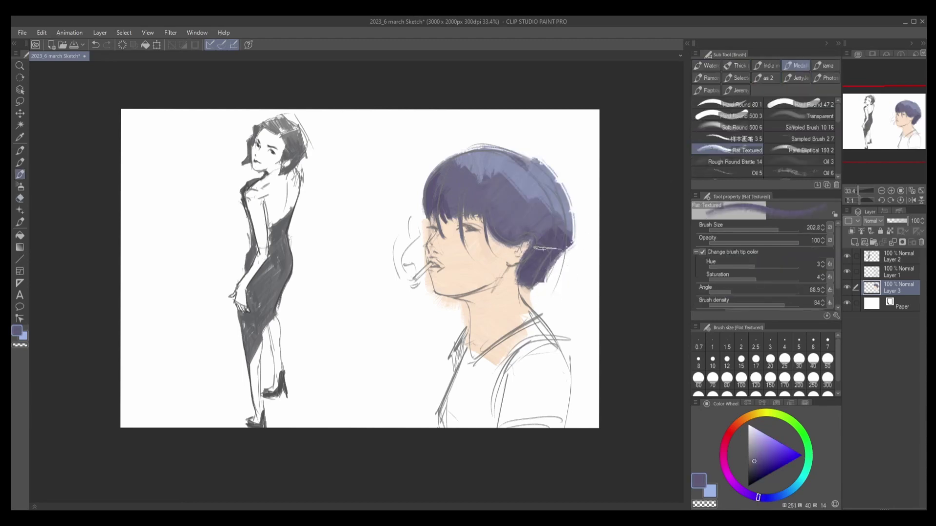
alt+click(502, 264)
drag(502, 263, 526, 246)
alt+click(519, 234)
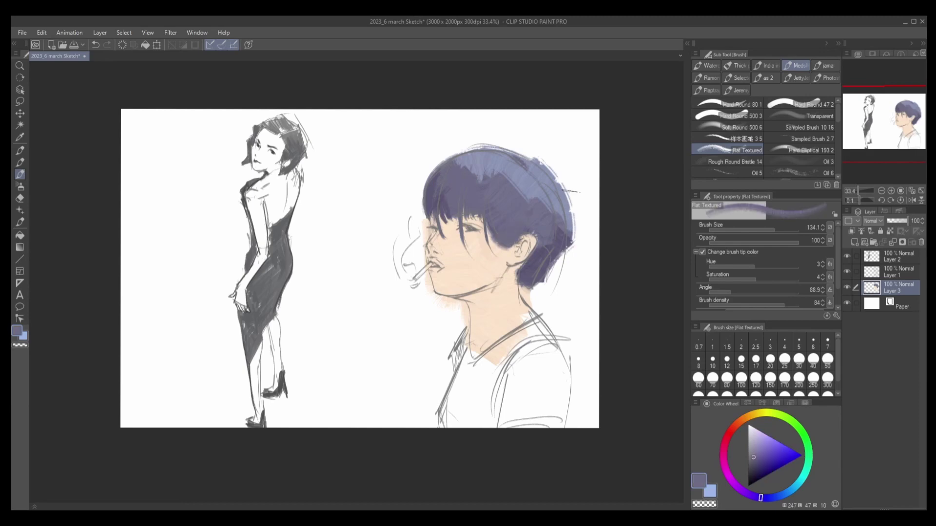
Step: Repaint the face around the nose, cheek and mouth with sampled light skin tones at brush size 134
alt+click(487, 292)
alt+click(446, 242)
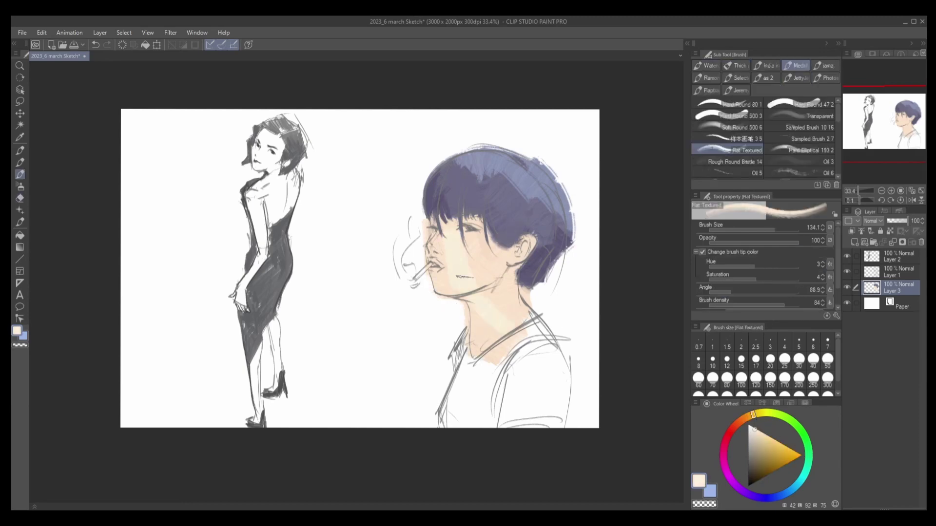
key(bracketleft)
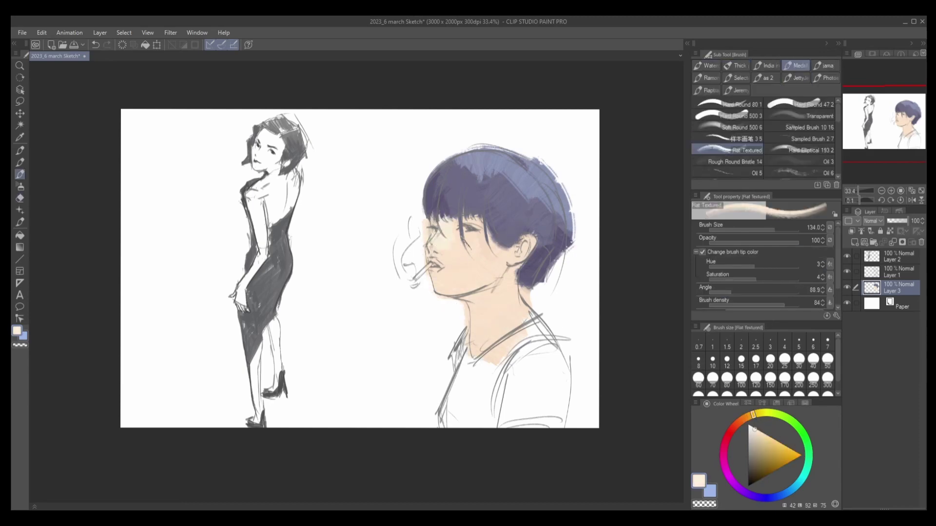
alt+click(478, 254)
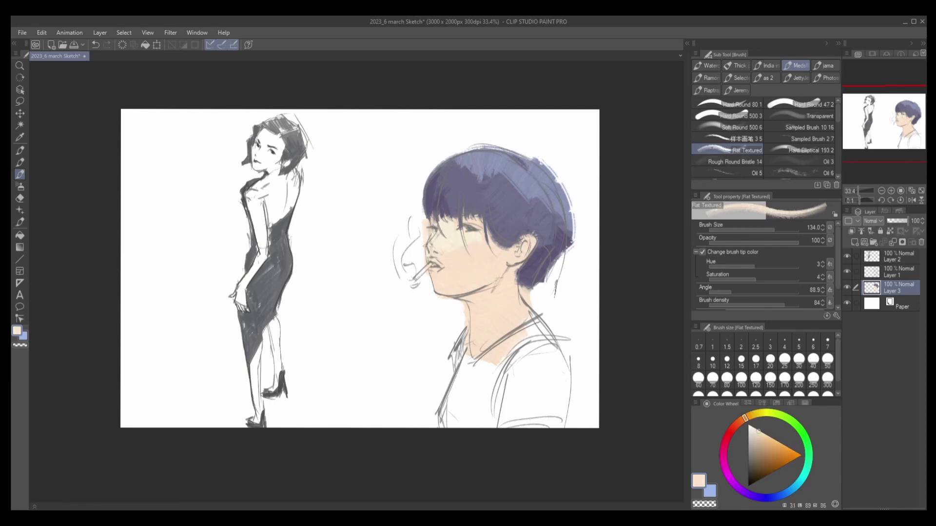
Step: Tint the cheek pink at 50 opacity, and rework the skin beside the nose at 80 opacity and brush size 100.1
key(3)
key(5)
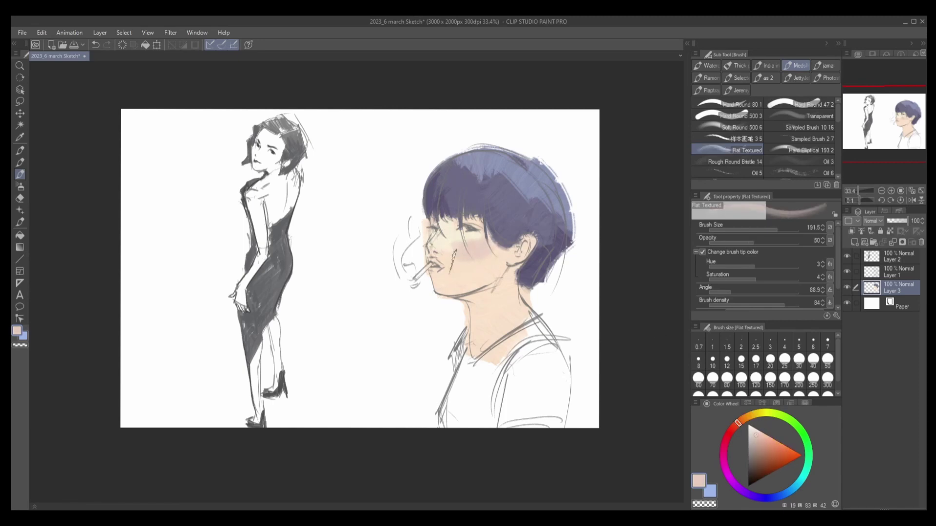
key(bracketleft)
key(bracketleft)
alt+click(456, 247)
key(8)
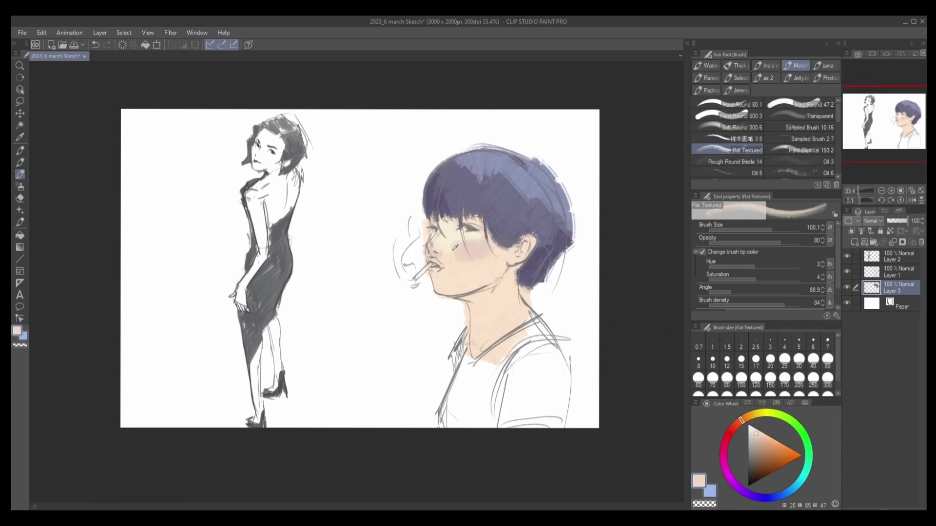
Step: Blend the mid-face at 30 opacity, and redden the cheek and nose with pink at 70 opacity
alt+click(456, 254)
key(3)
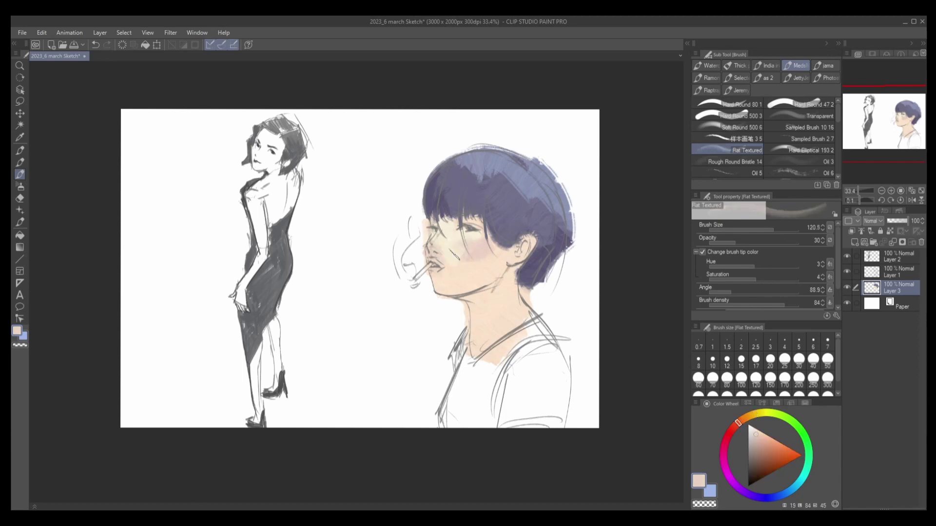
alt+click(489, 258)
key(7)
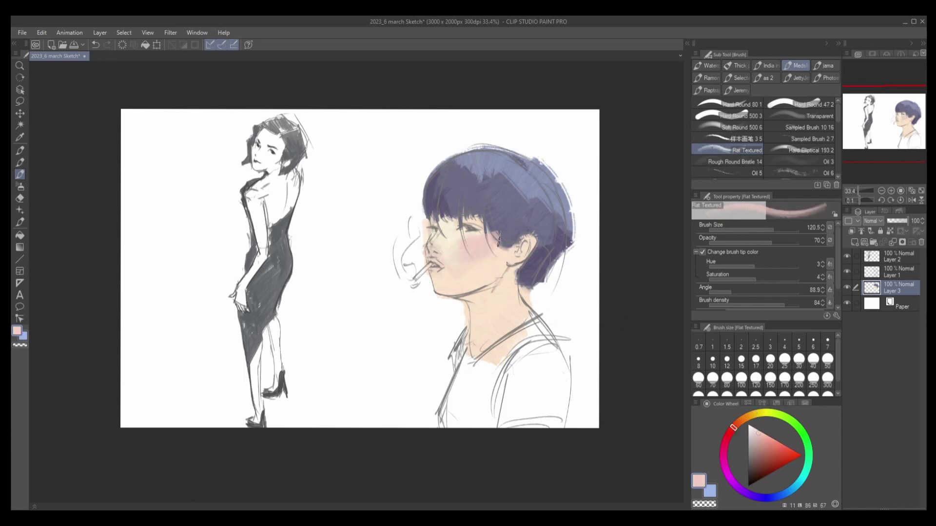
key(bracketleft)
drag(434, 246, 456, 243)
alt+click(450, 239)
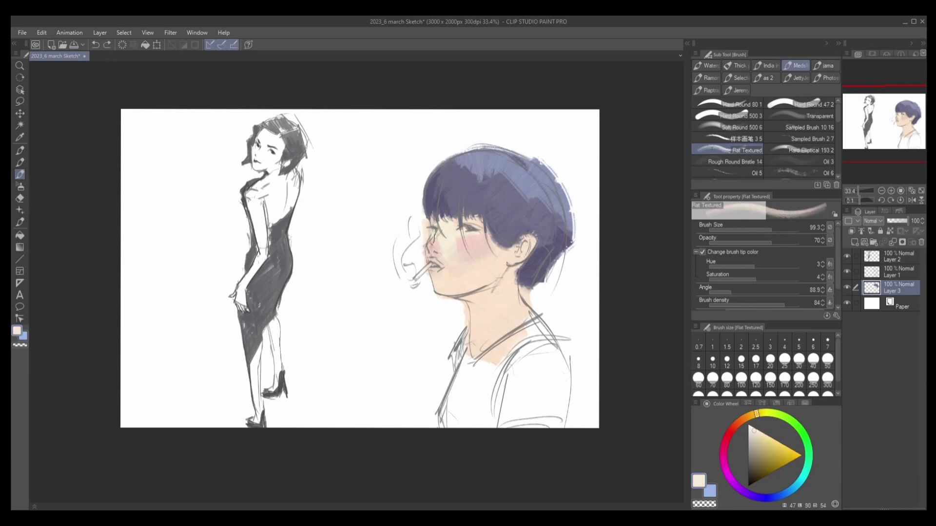
Step: Soften the jaw and upper neck with sampled pinkish skin tones at 20 and 50 opacity, using brush size 117.6
alt+click(455, 266)
key(bracketright)
key(2)
mouse_move(441, 275)
mouse_down()
mouse_move(444, 292)
mouse_move(510, 326)
mouse_up()
key(5)
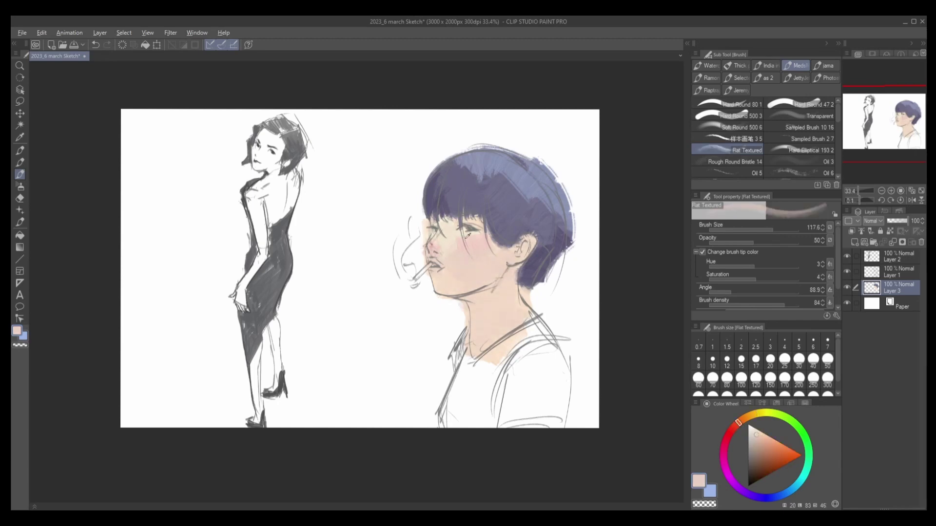
alt+click(488, 302)
Step: Paint a compact red blush below the eye at 30 opacity and brush size 87.3, discarding the broader stroke across the cheek
scroll(484, 253, up, 1)
alt+click(478, 232)
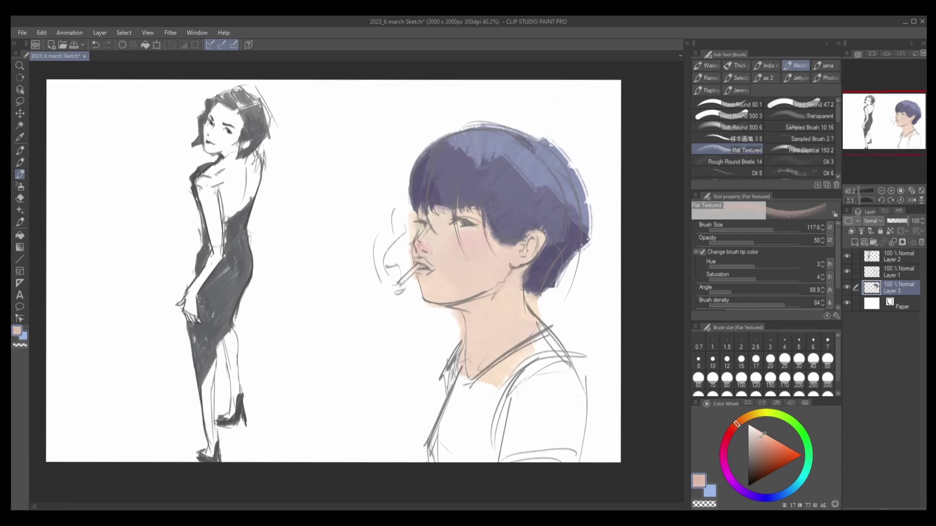
key(4)
alt+click(468, 241)
drag(443, 244, 490, 243)
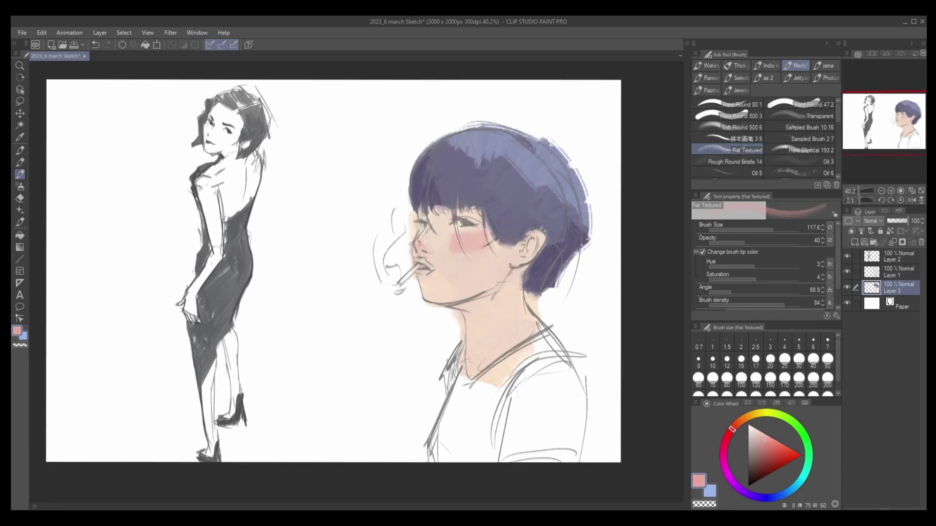
key(ctrl+z)
key(bracketright)
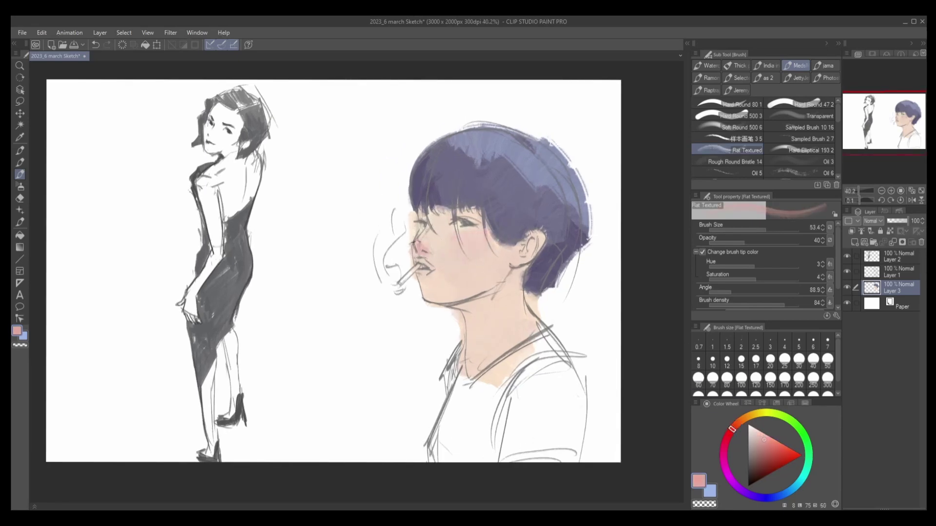
key(3)
drag(463, 241, 482, 235)
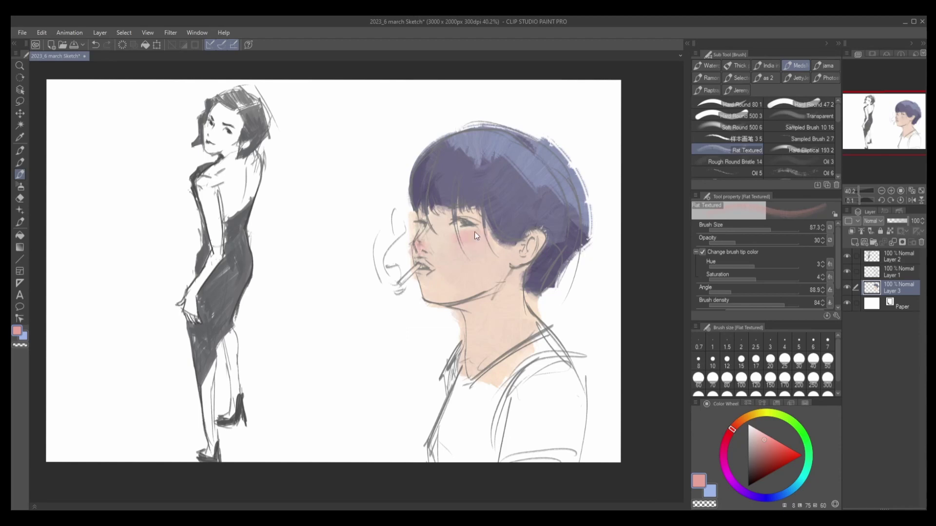
alt+click(455, 229)
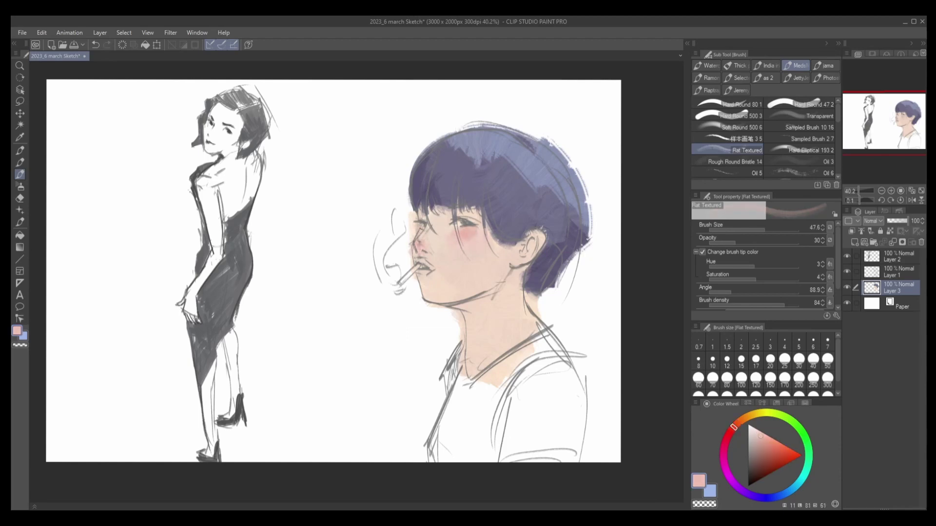
Step: Paint pink shading over the neck below the jaw at 80 opacity and brush size 214.8
key(8)
key(bracketright)
key(bracketright)
key(bracketright)
scroll(472, 302, down, 2)
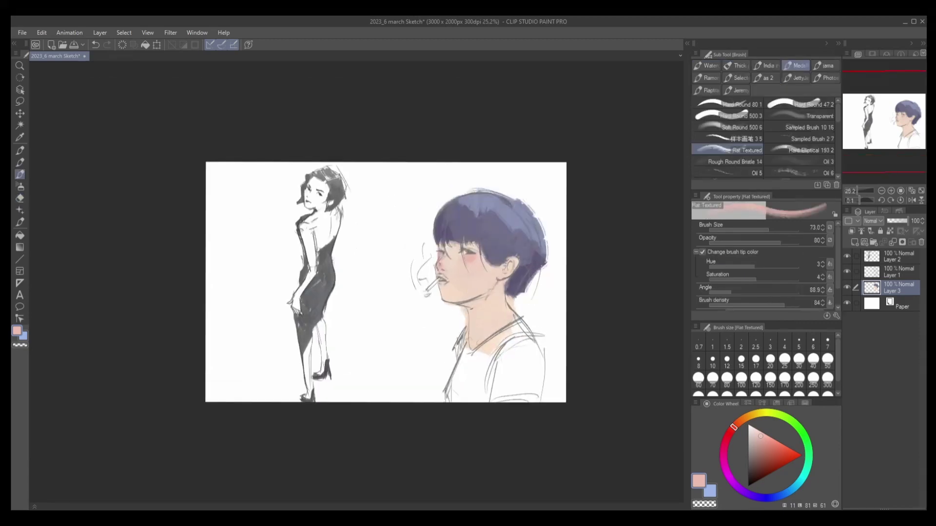
key(bracketright)
key(bracketright)
key(bracketright)
key(bracketright)
key(bracketright)
key(bracketright)
key(bracketright)
key(bracketright)
drag(487, 287, 477, 322)
alt+click(488, 312)
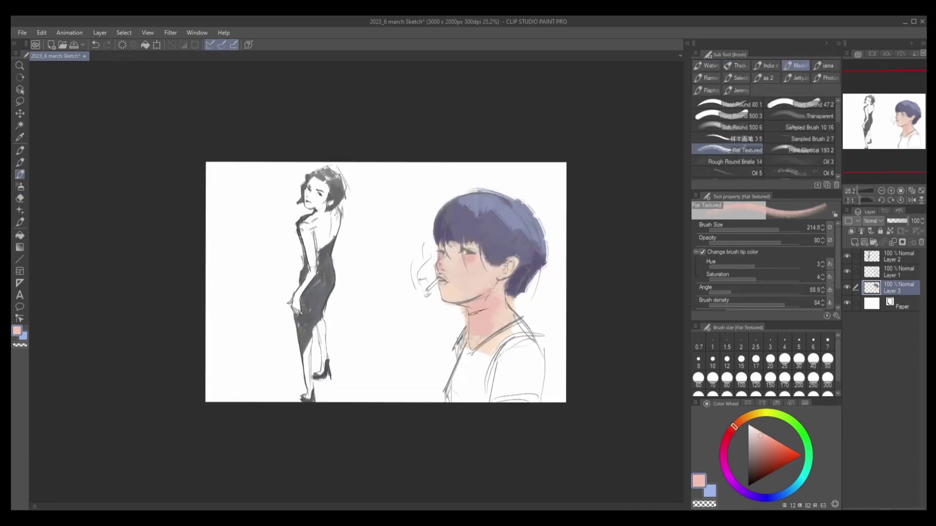
Step: Blend the jaw and neck with sampled skin tones at brush size 140.7, lowering the opacity to 50 and 40
alt+click(481, 282)
key(bracketleft)
key(bracketleft)
key(bracketleft)
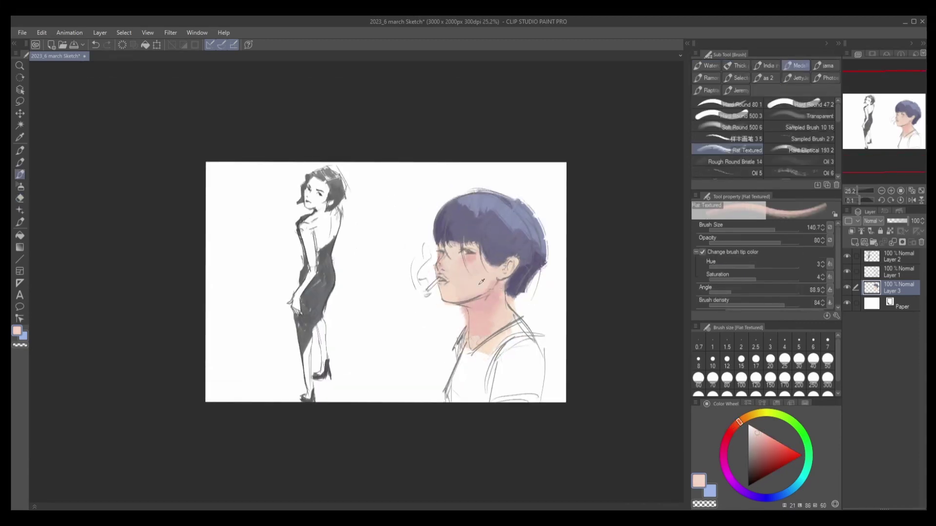
alt+click(490, 287)
mouse_move(502, 312)
mouse_down()
mouse_move(487, 331)
mouse_move(495, 299)
mouse_move(470, 351)
mouse_up()
key(5)
alt+click(476, 301)
alt+click(476, 302)
key(4)
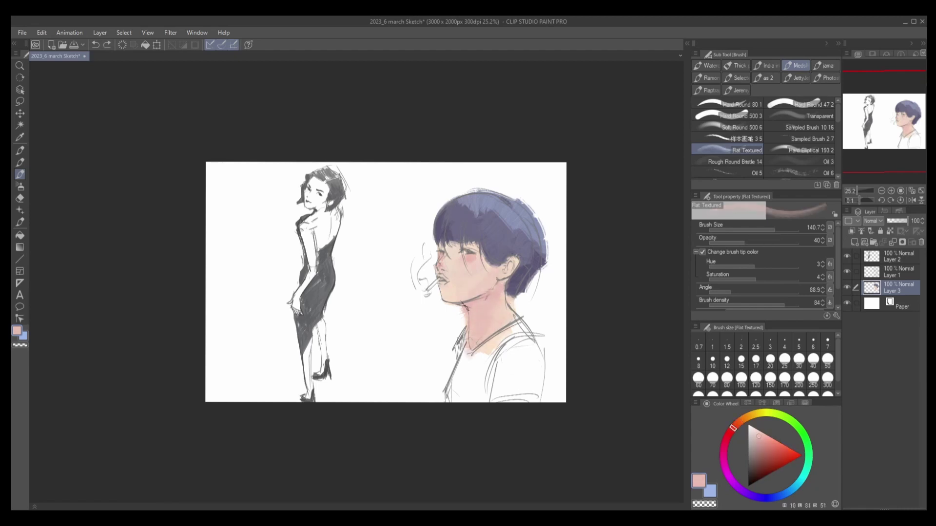
Step: Glaze the crown and back of the hair with sampled violets at 40 opacity, and undo the last stroke
alt+click(511, 233)
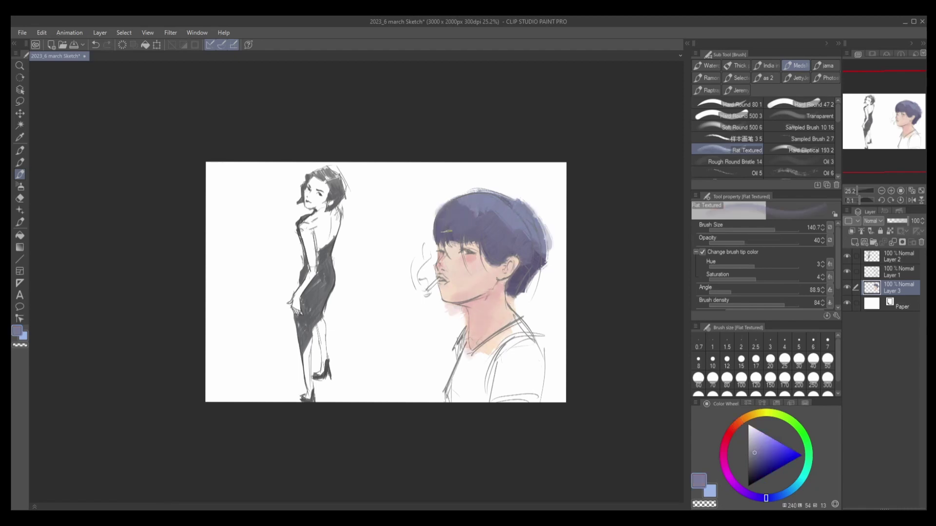
alt+click(456, 224)
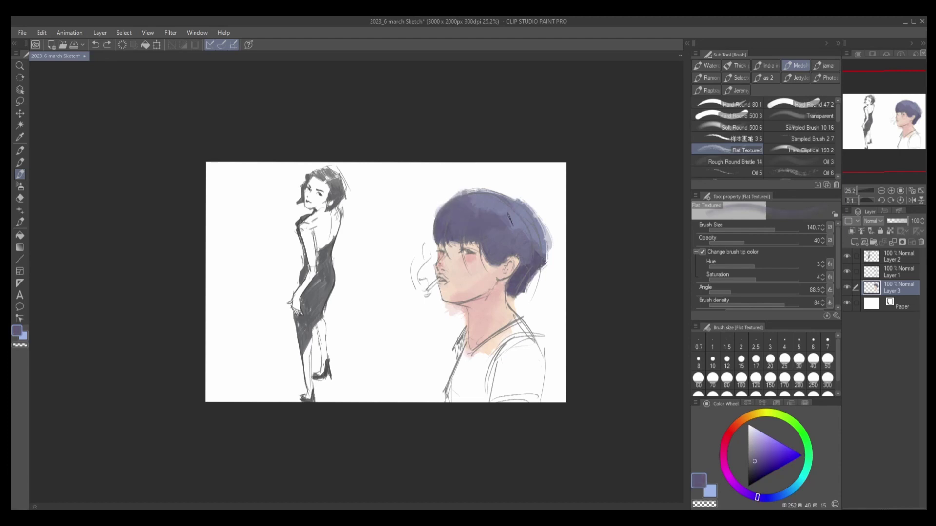
key(e)
drag(493, 221, 505, 245)
key(b)
key(ctrl+z)
Step: Fill the portrait's T-shirt with grey-green at 100 opacity and brush size 199.8, and save the file
scroll(502, 302, down, 2)
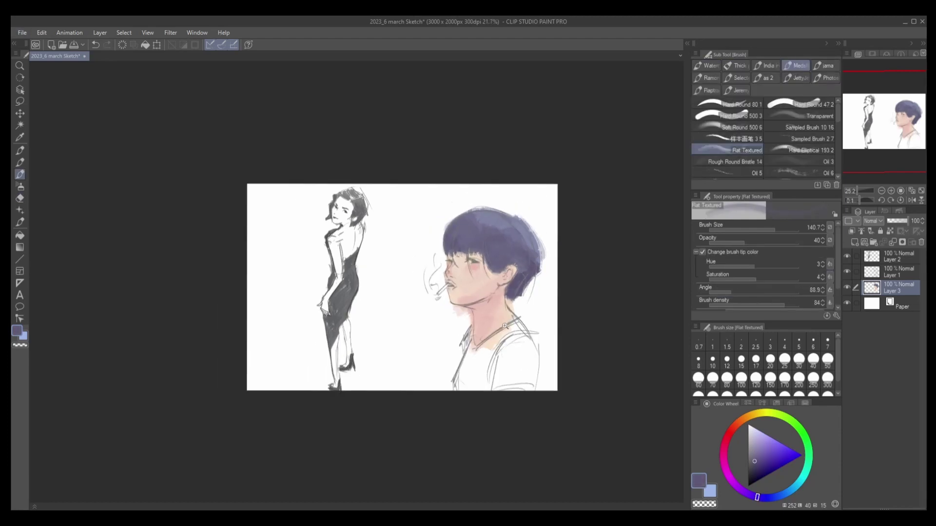
scroll(502, 302, up, 1)
alt+click(498, 354)
mouse_move(500, 377)
mouse_down()
mouse_move(468, 380)
mouse_move(487, 371)
mouse_move(460, 343)
mouse_move(532, 341)
mouse_up()
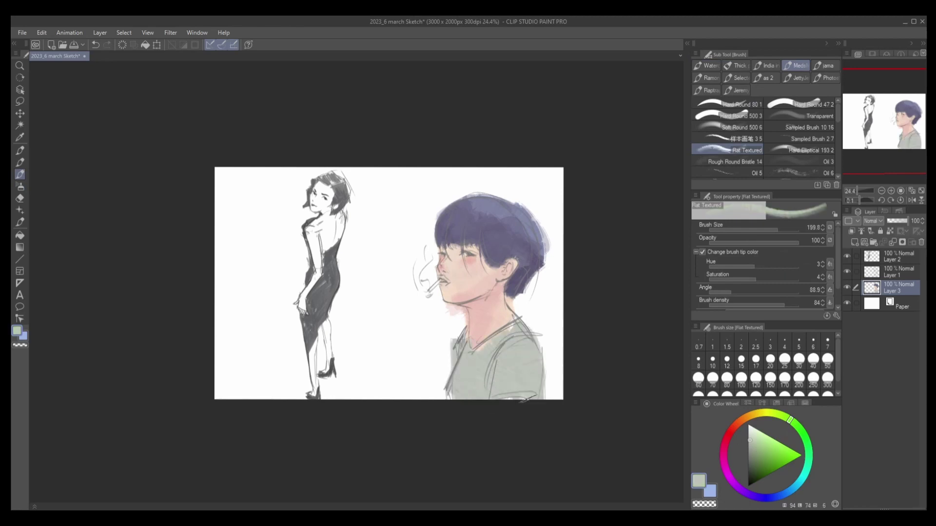
scroll(532, 341, down, 2)
key(ctrl+s)
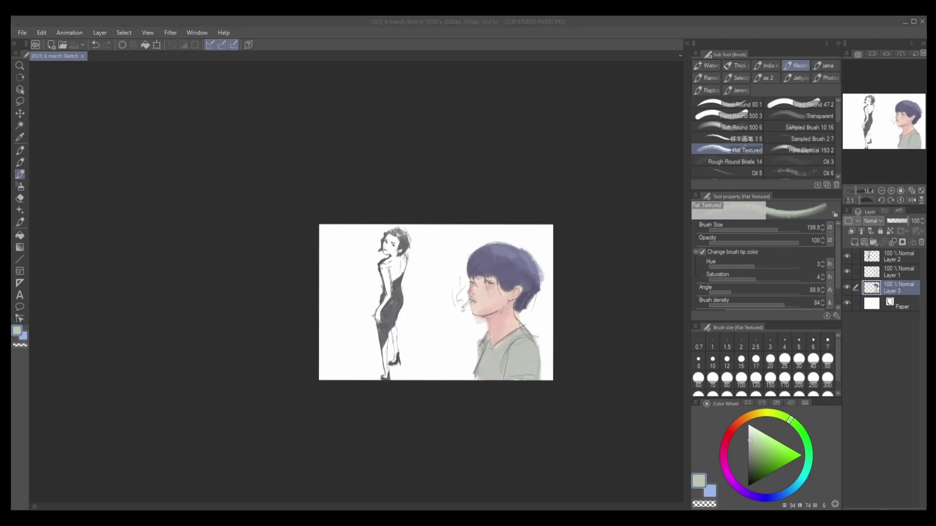
Step: Undo the test dab on the T-shirt and glaze the shirt with green and teal at 40 opacity
click(501, 342)
key(ctrl+z)
drag(473, 349, 484, 358)
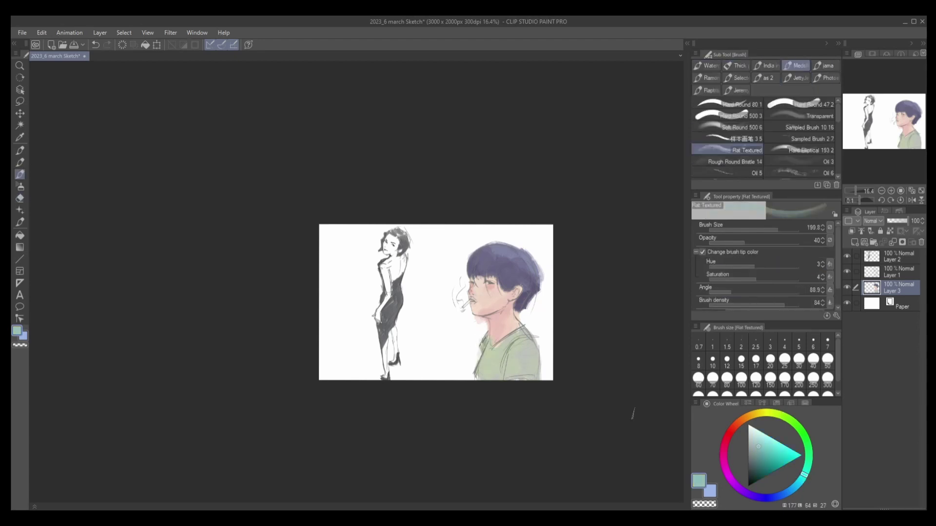
Step: Add teal to the lower sleeve with the 样本画笔 3 5 brush at size 525.9, and blend the shirt with sampled green
scroll(531, 378, up, 2)
click(742, 140)
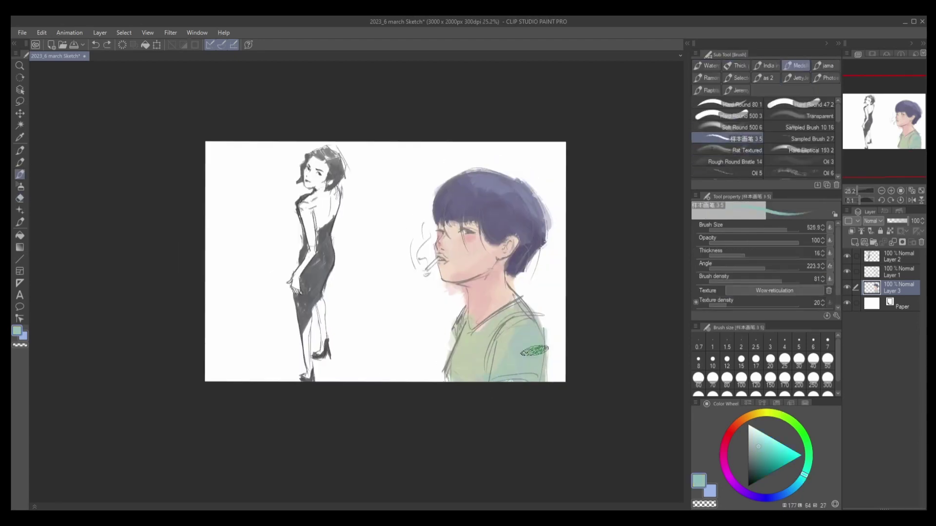
mouse_move(536, 370)
mouse_down()
mouse_move(497, 379)
mouse_move(524, 331)
mouse_up()
alt+click(523, 330)
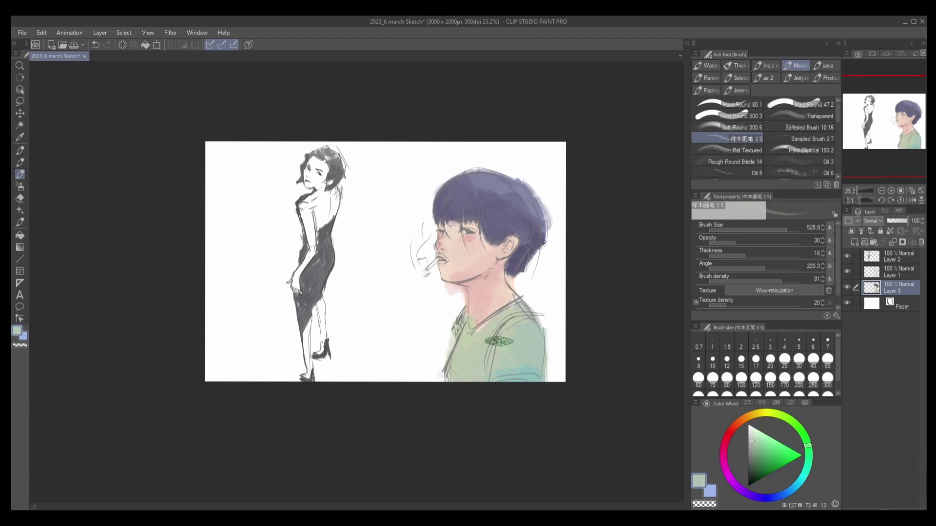
key(bracketleft)
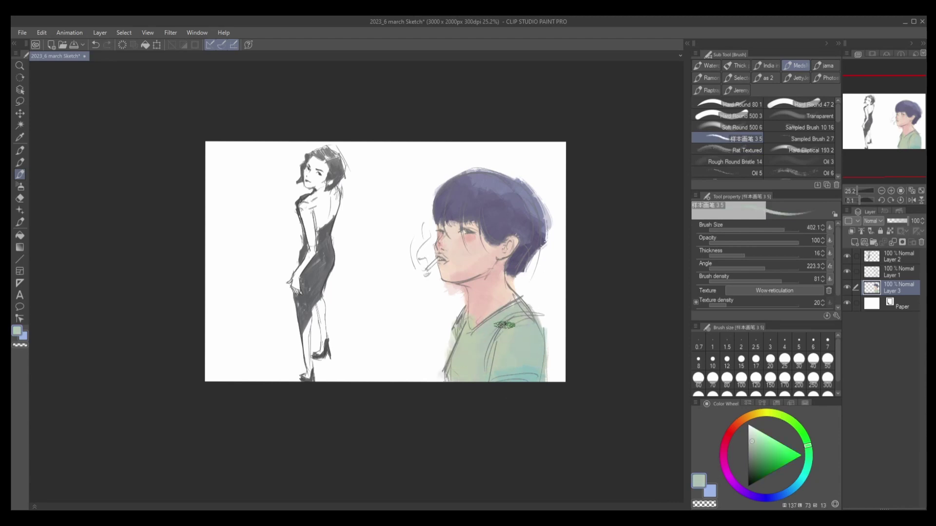
Step: Erase the colour spilling past the sleeve at eraser size 90.2, and repaint the shoulder with sampled green at brush size 248.9
key(e)
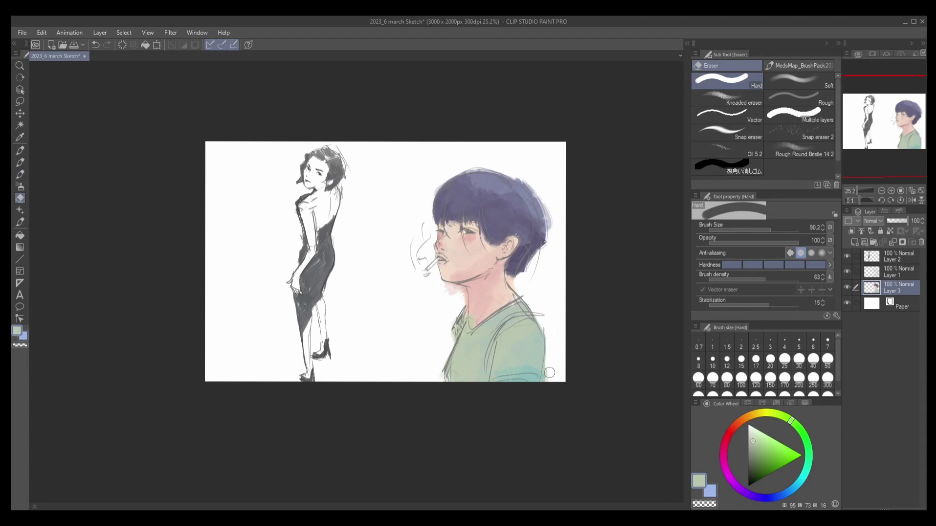
key(b)
alt+click(521, 308)
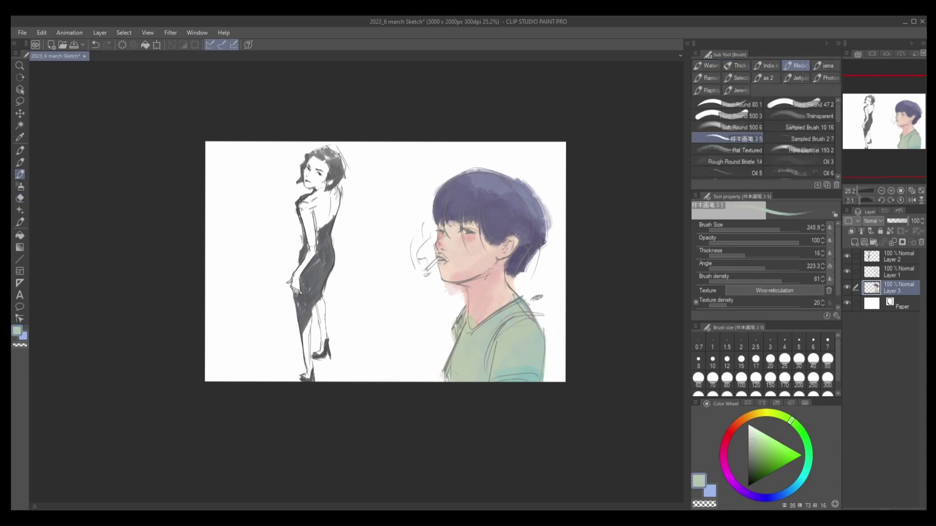
Step: Refine the hair beside the ear and the side fringe with sampled violet at brush size 39
alt+click(525, 248)
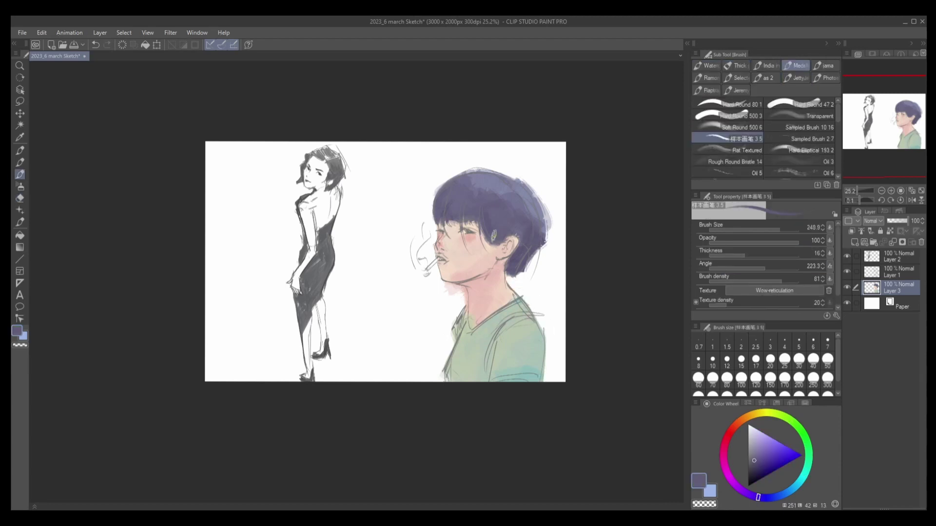
key(bracketleft)
scroll(439, 215, up, 2)
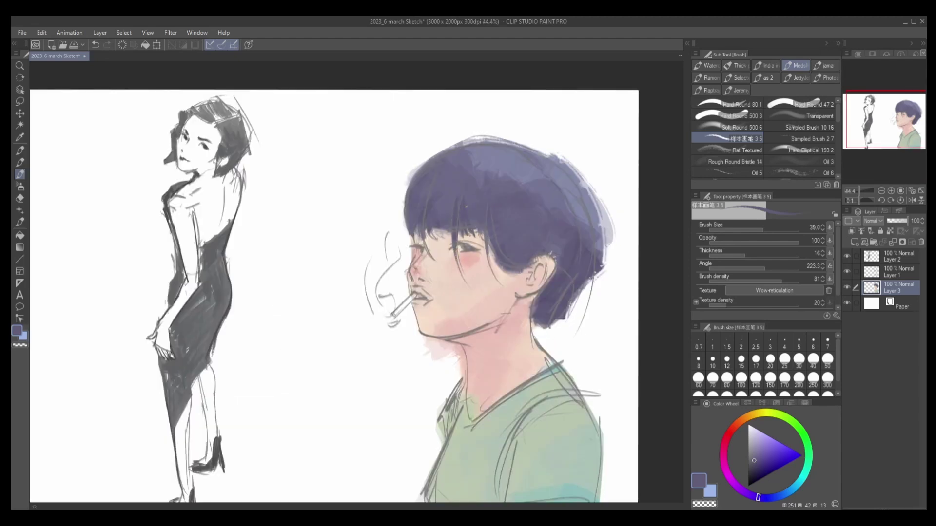
alt+click(506, 272)
alt+click(497, 253)
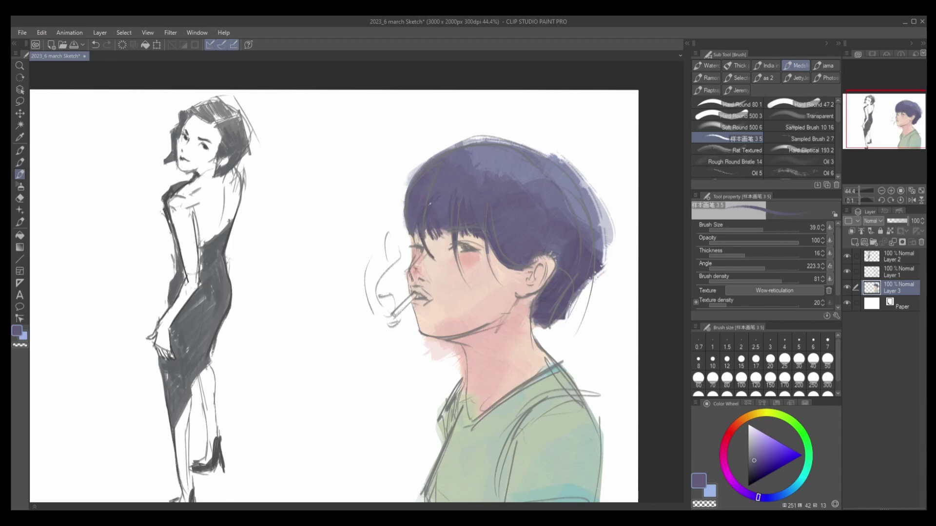
Step: Shape the front fringe tips above the eyes by alternating sampled violet and skin tones
alt+click(432, 229)
alt+click(434, 233)
alt+click(436, 235)
alt+click(435, 219)
alt+click(439, 245)
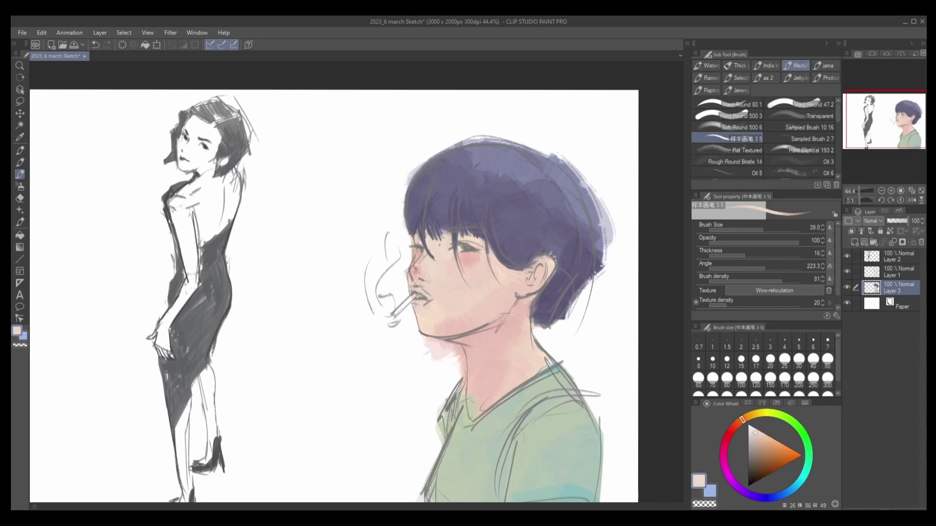
Step: Touch up the front of the fringe with sampled violet at brush size 151.8, sample the skin beneath, and save the file
key(ctrl+minus)
alt+click(435, 222)
key(bracketright)
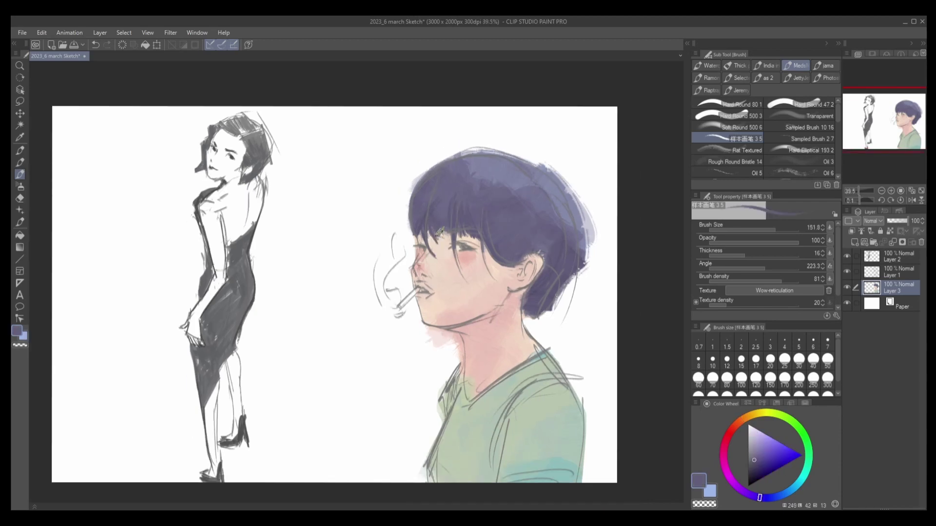
alt+click(441, 244)
key(ctrl+s)
key(ctrl+minus)
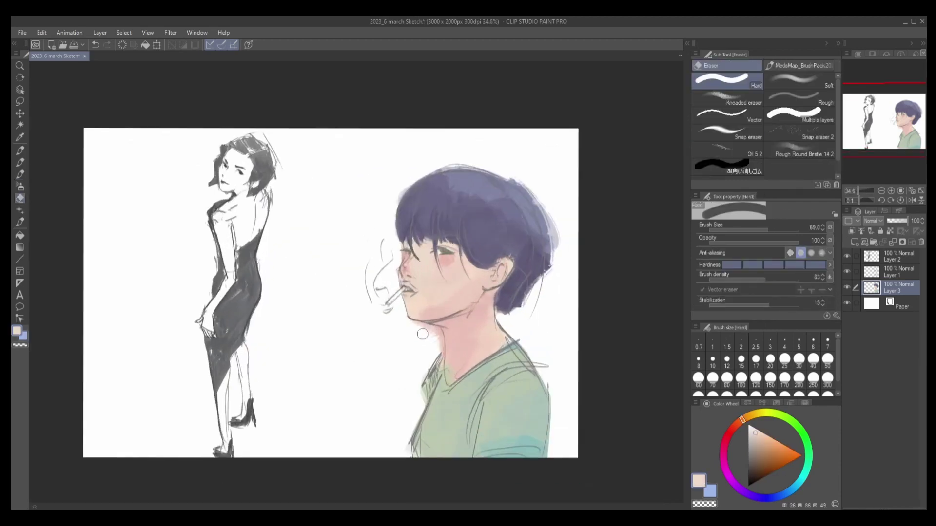
Step: Erase the skin colour spilling below the portrait's chin, and paint the cigarette pale grey-blue at brush size 77.1
drag(414, 321, 439, 360)
key(bracketleft)
key(bracketleft)
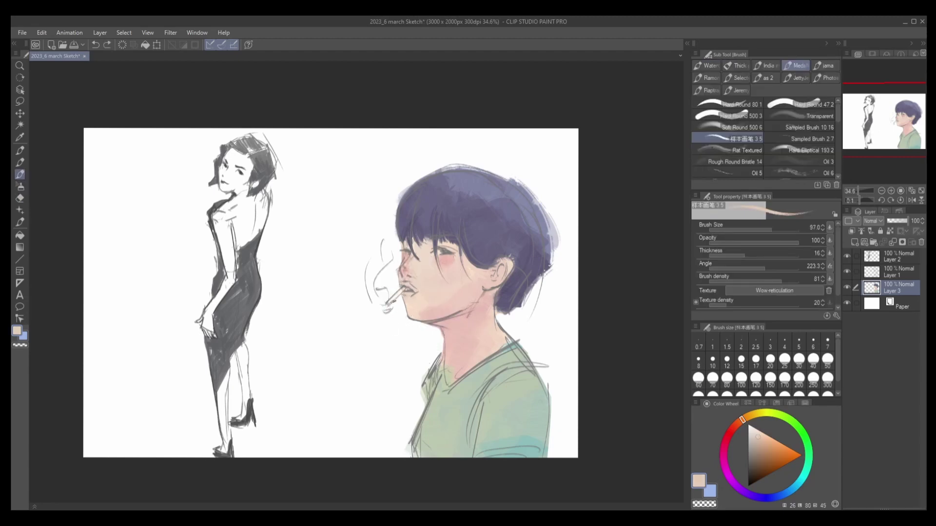
click(776, 495)
alt+click(388, 304)
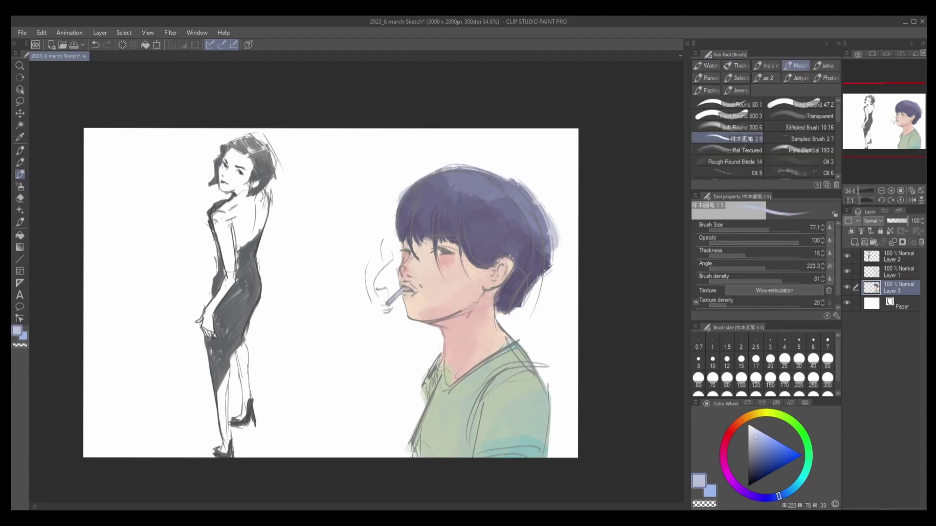
Step: Colour the portrait's lips coral red at brush size 99.8, blending with tones sampled from the surrounding skin
alt+click(405, 290)
key(bracketright)
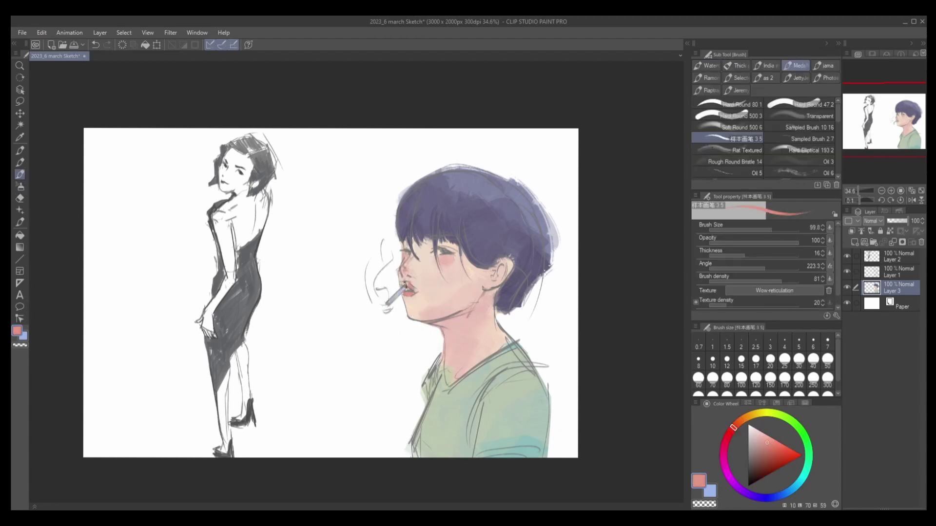
key(ctrl+z)
alt+click(439, 331)
alt+click(420, 283)
Step: Tint the white of the portrait's eye pale lavender, and save the file
scroll(377, 368, down, 1)
alt+click(453, 269)
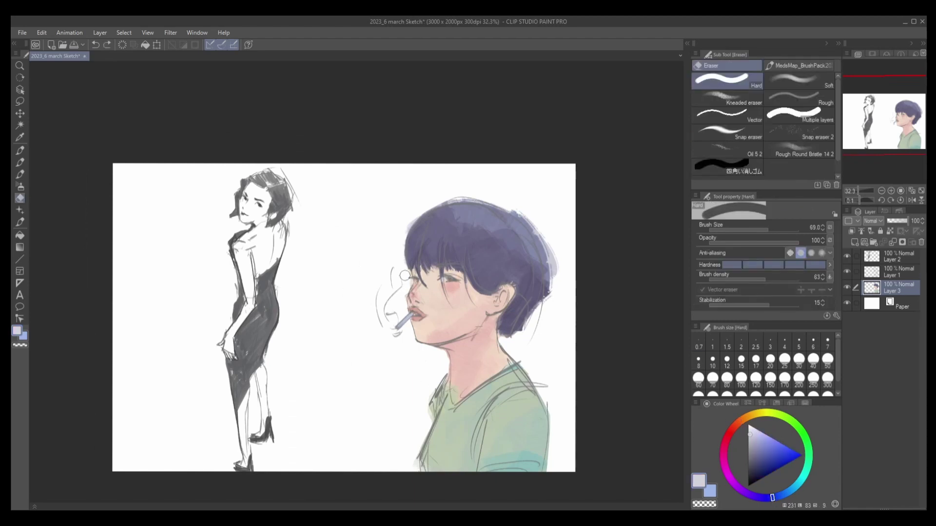
scroll(470, 262, down, 3)
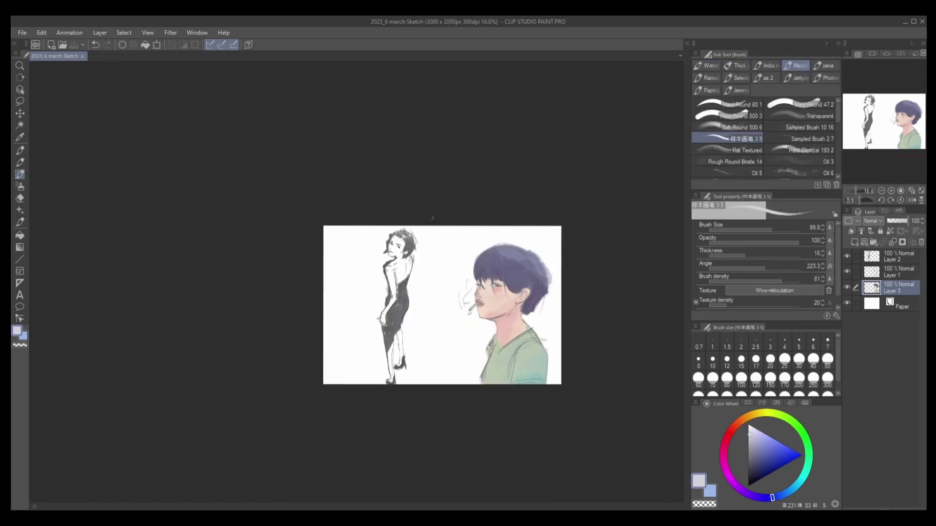
Step: Add a new layer directly beneath the woman's sketch layer and choose the Flat Textured brush
click(870, 241)
key(b)
key(b)
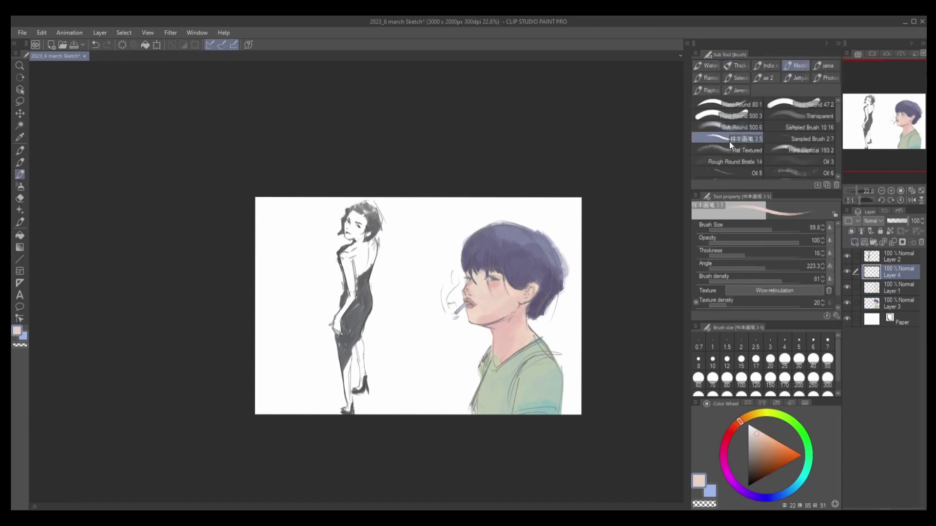
click(729, 146)
Step: Block in the woman's skin with pale peach at brush size 199.8 and opacity 100
drag(410, 258, 385, 317)
scroll(464, 256, up, 3)
scroll(339, 333, down, 3)
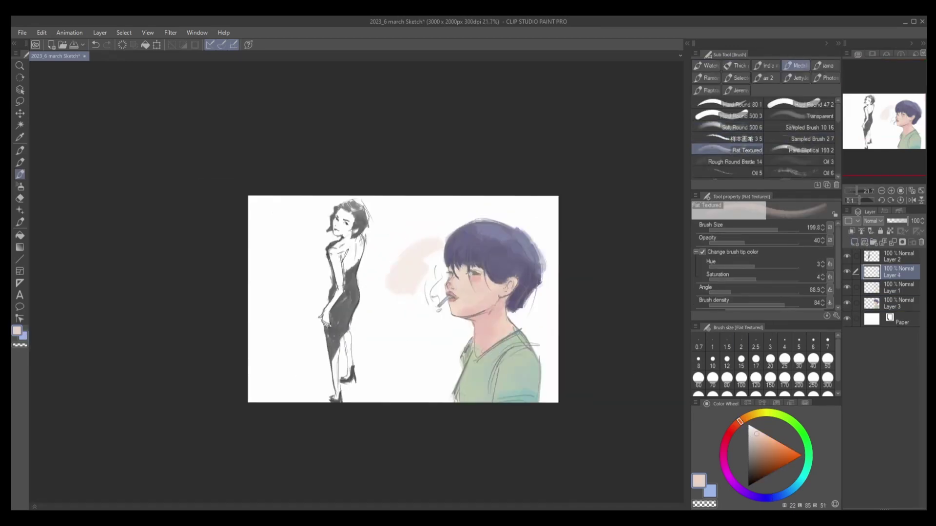
key(ctrl+z)
click(798, 240)
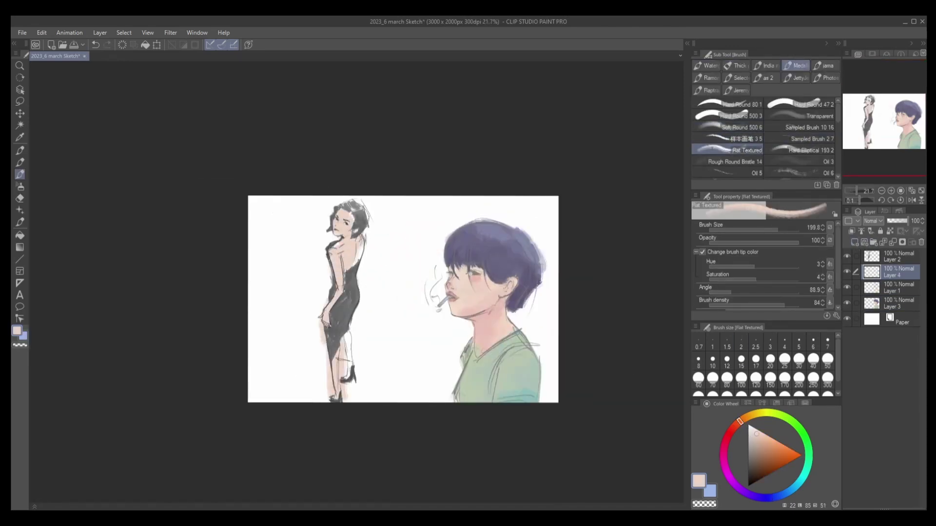
Step: Erase the peach spilling around the woman's legs and dress with the Hard eraser at size 69
key(e)
drag(343, 336, 344, 383)
drag(354, 322, 354, 383)
drag(322, 327, 331, 397)
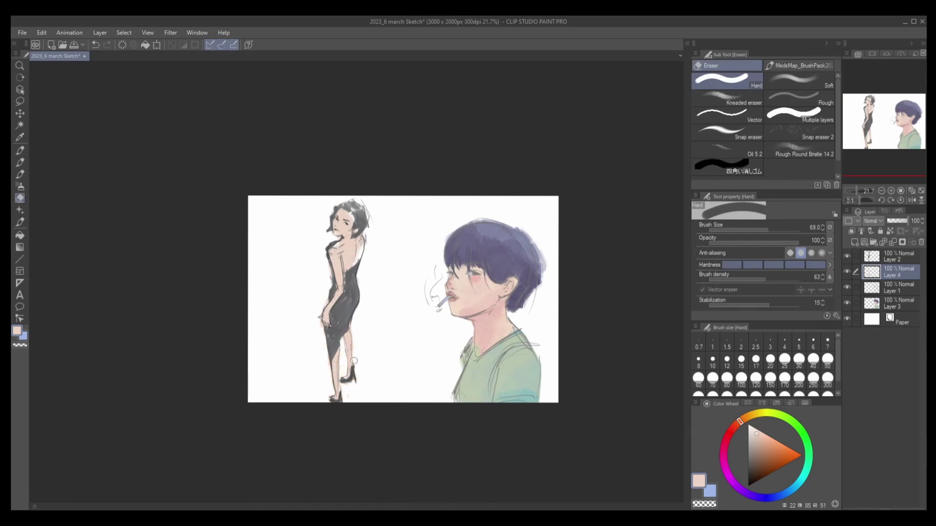
Step: Lock the transparent pixels of Layer 4 and ready a pink Flat Textured brush at size 84.8
key(b)
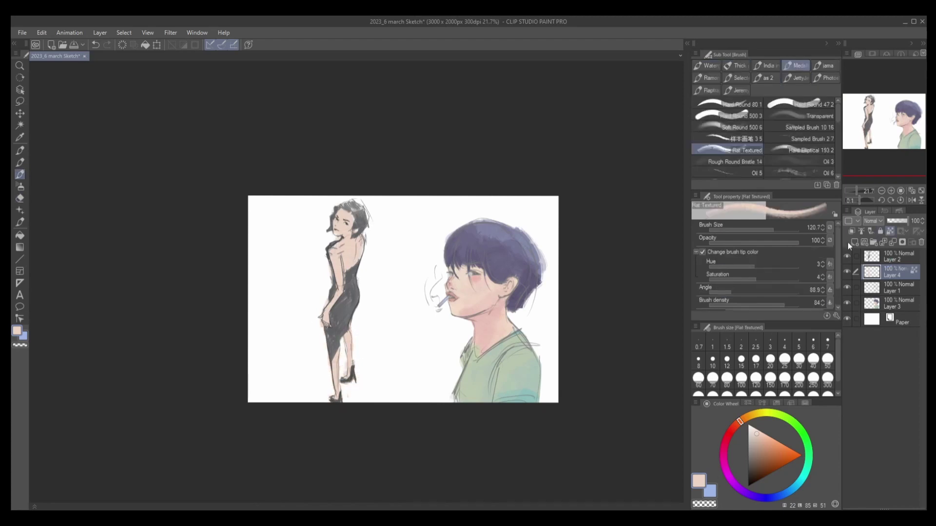
alt+click(347, 259)
scroll(347, 259, up, 2)
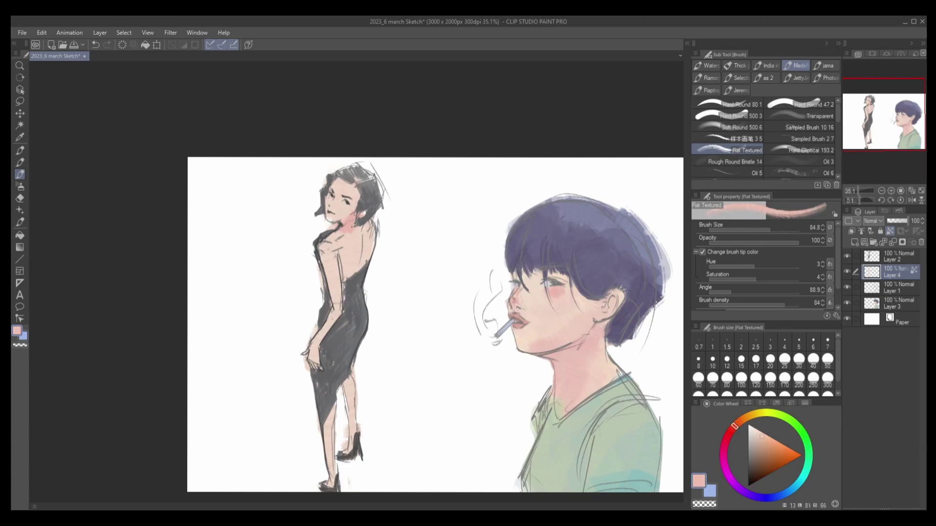
Step: Try shading the woman's neck and bare back with sampled pink tones at brush size 84.8
mouse_move(347, 224)
mouse_down()
mouse_move(360, 263)
mouse_move(351, 243)
mouse_move(366, 248)
mouse_up()
alt+click(344, 246)
alt+click(344, 246)
alt+click(366, 248)
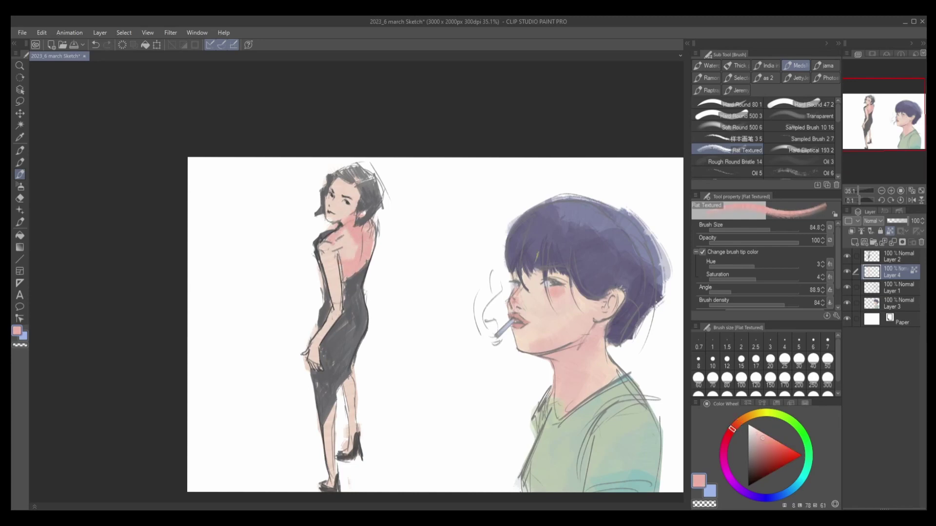
key(ctrl+z)
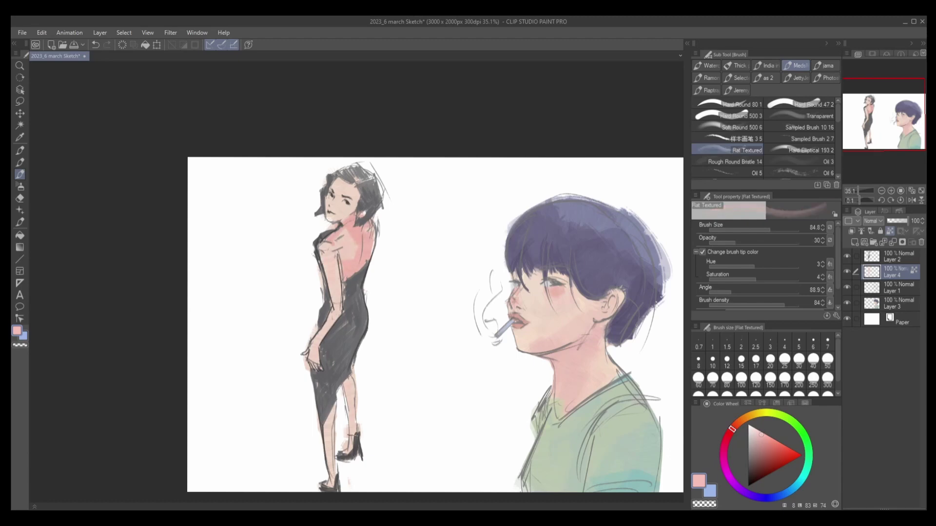
alt+click(347, 244)
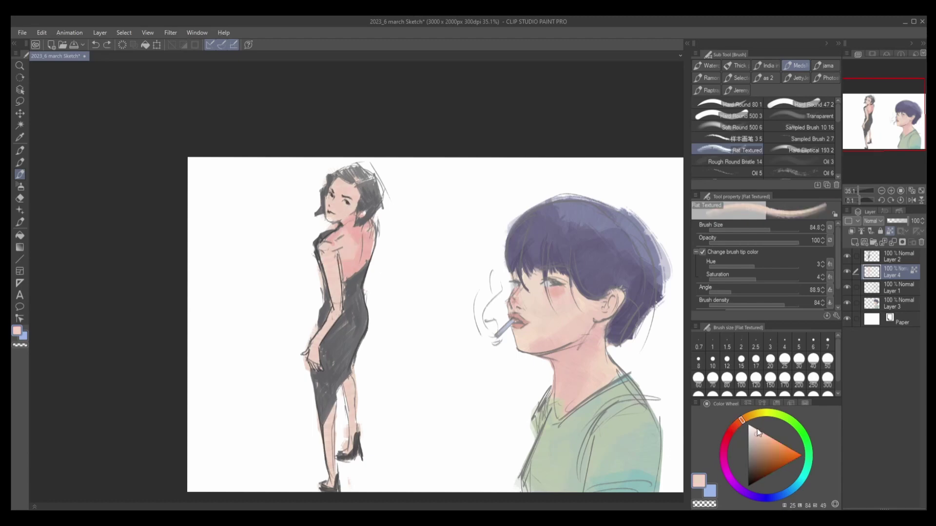
Step: Undo the pink shading strokes on the woman's back
key(ctrl+z)
key(ctrl+z)
key(ctrl+z)
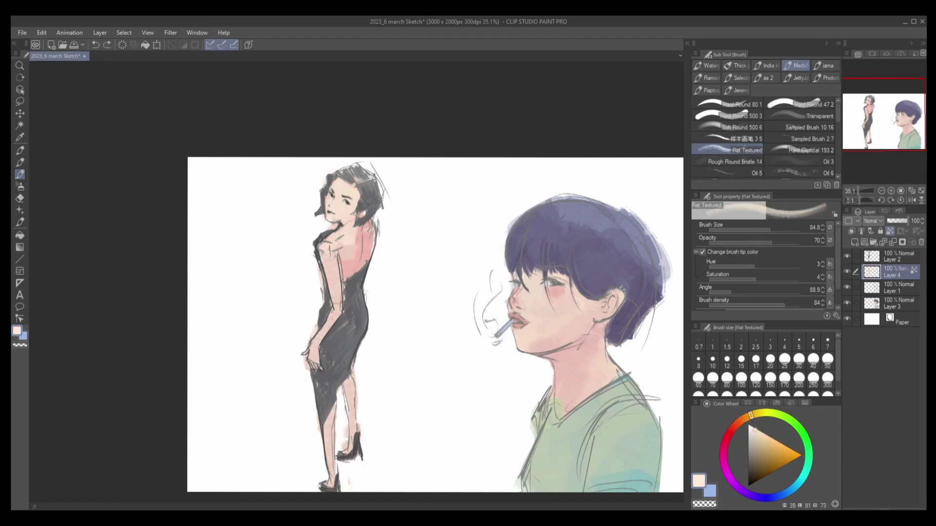
key(ctrl+z)
key(ctrl+z)
key(ctrl+z)
key(ctrl+z)
Step: Shade the woman's neck and the outer side of her back with soft pink at opacity 70, and sample her skin tone
click(737, 426)
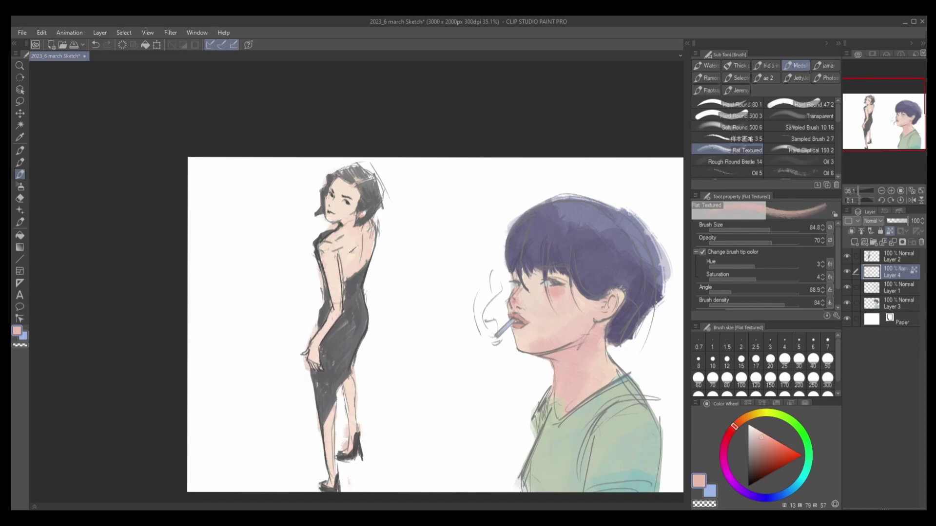
click(766, 433)
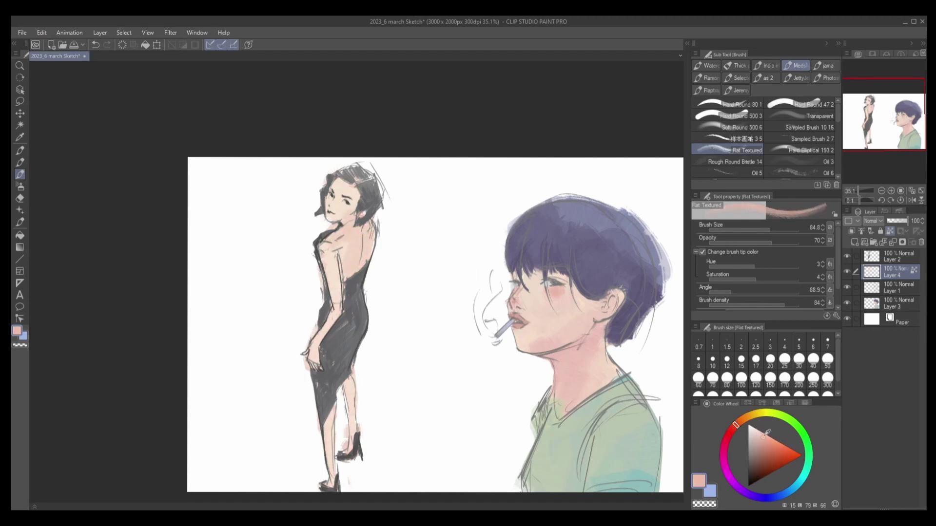
mouse_move(369, 260)
mouse_down()
mouse_move(360, 234)
mouse_move(341, 241)
mouse_move(343, 233)
mouse_up()
key(ctrl+z)
key(ctrl+z)
alt+click(332, 218)
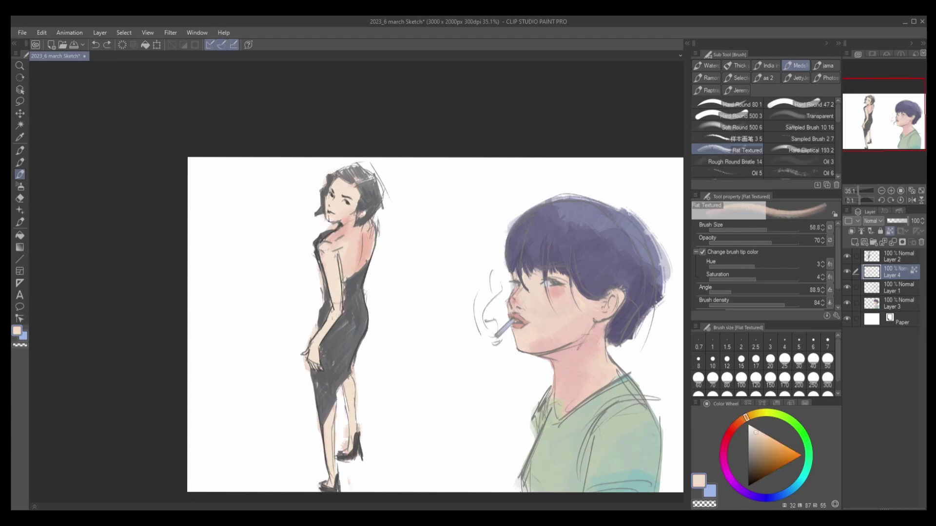
Step: Shade the woman's arm and legs with sampled skin tones at brush size 58.8, and tidy the edges with the Hard eraser
alt+click(323, 349)
alt+click(323, 341)
drag(351, 375, 333, 478)
key(e)
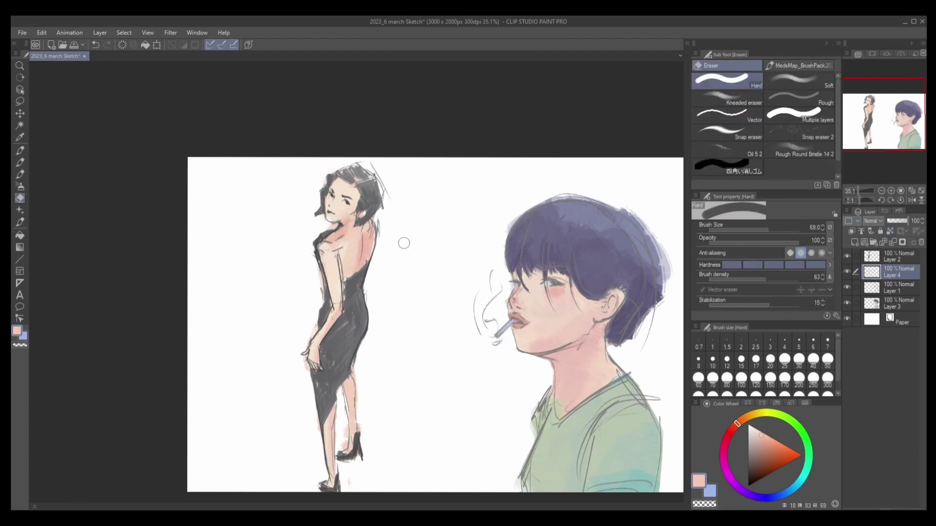
alt+click(328, 225)
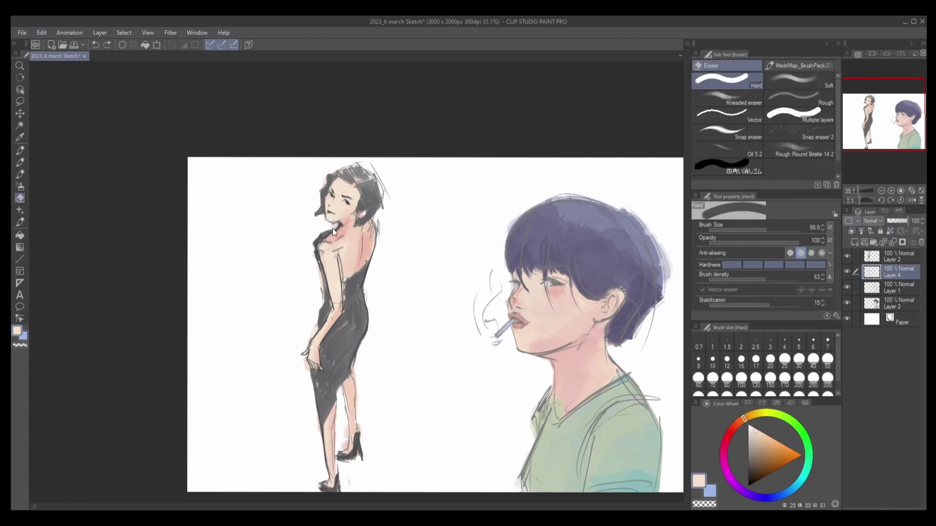
Step: Add pink blush to the woman's face and blend it with sampled peach tones at brush size 82.7 and opacity 70
key(b)
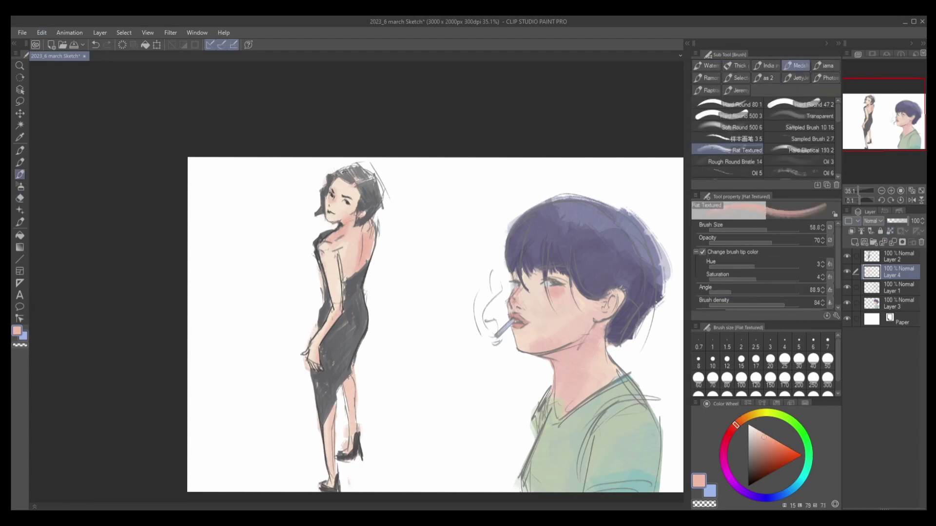
mouse_move(337, 198)
mouse_down()
mouse_move(337, 208)
mouse_move(346, 204)
mouse_up()
alt+click(347, 201)
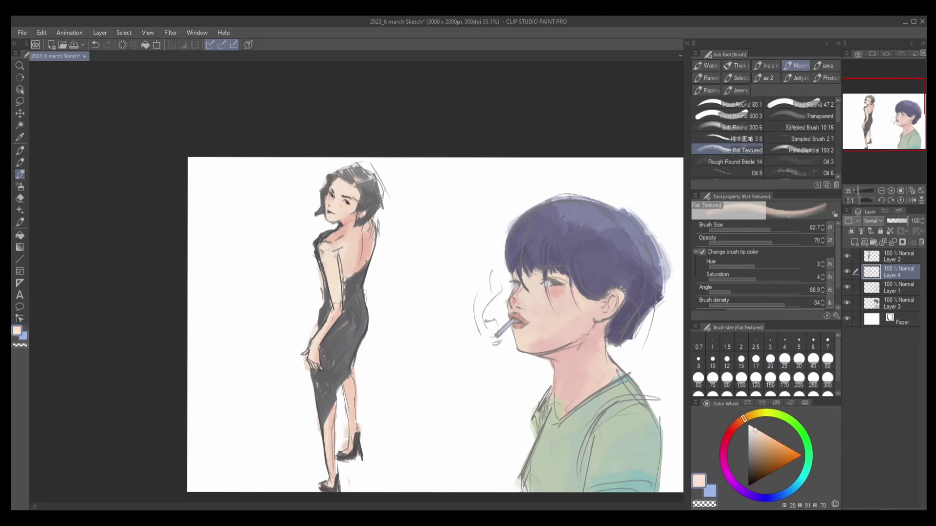
alt+click(352, 207)
alt+click(341, 207)
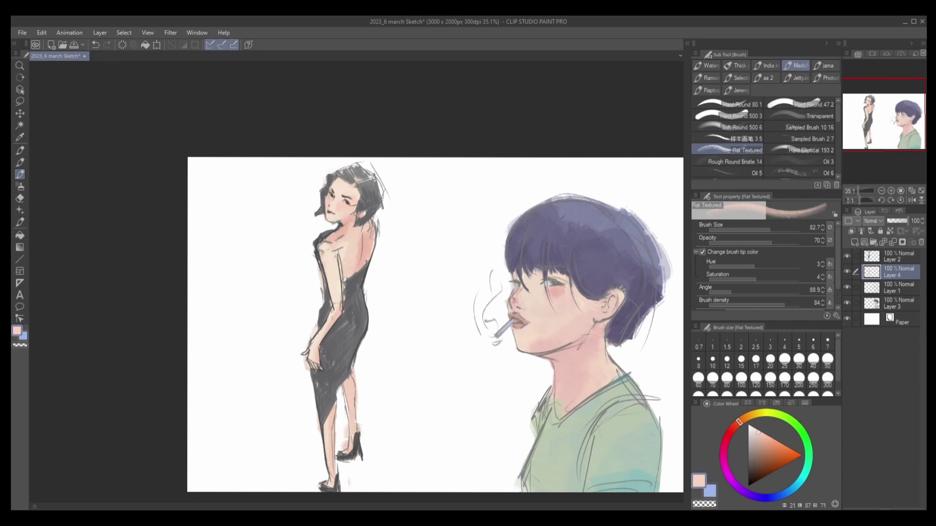
key(ctrl+z)
alt+click(333, 220)
scroll(333, 224, up, 2)
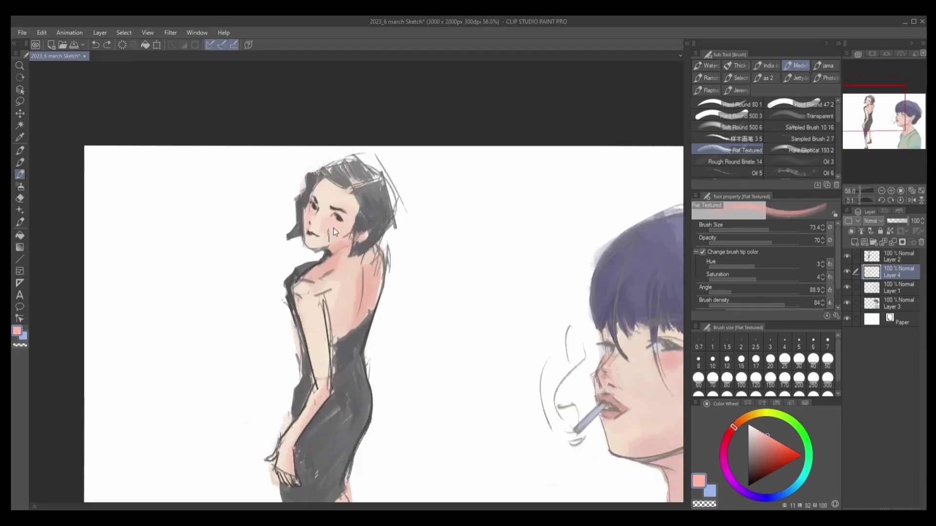
Step: Colour the woman's lips red at brush size 17.3, cleaning their edges with sampled skin tone
alt+click(317, 238)
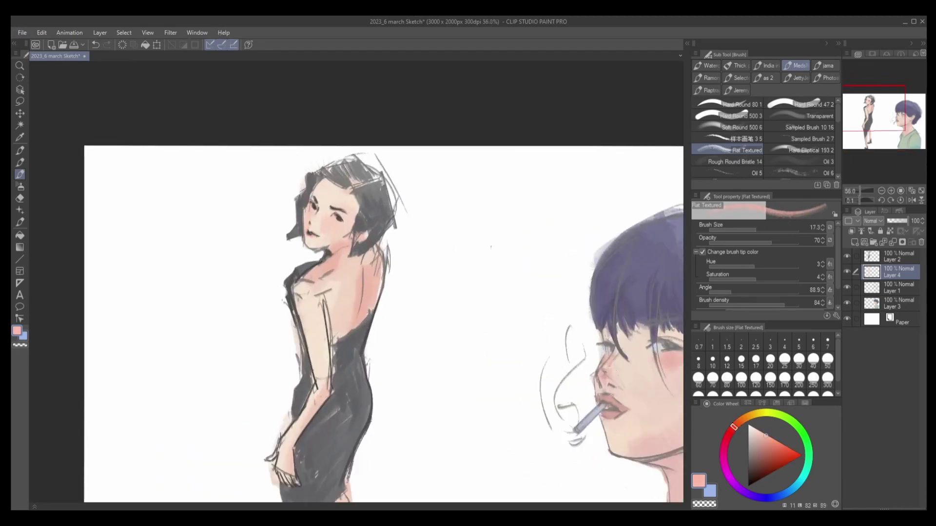
alt+click(316, 237)
alt+click(312, 238)
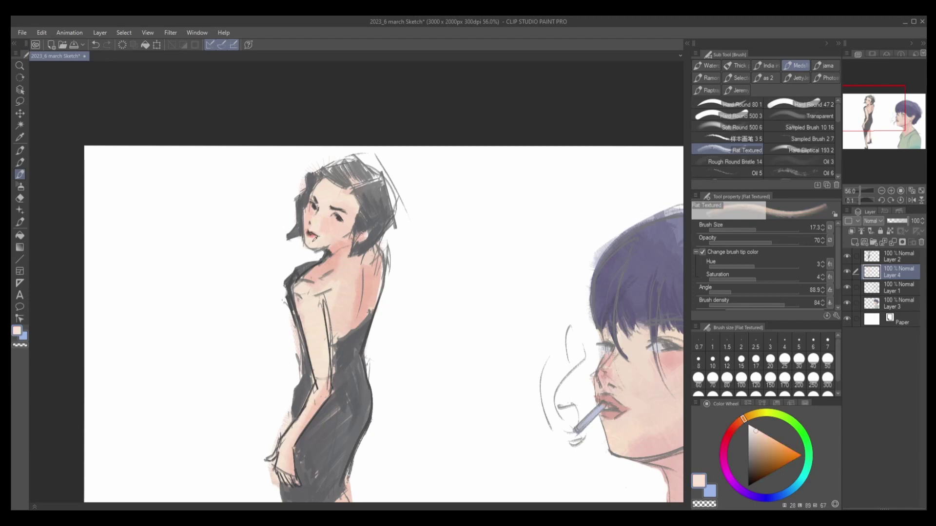
alt+click(312, 234)
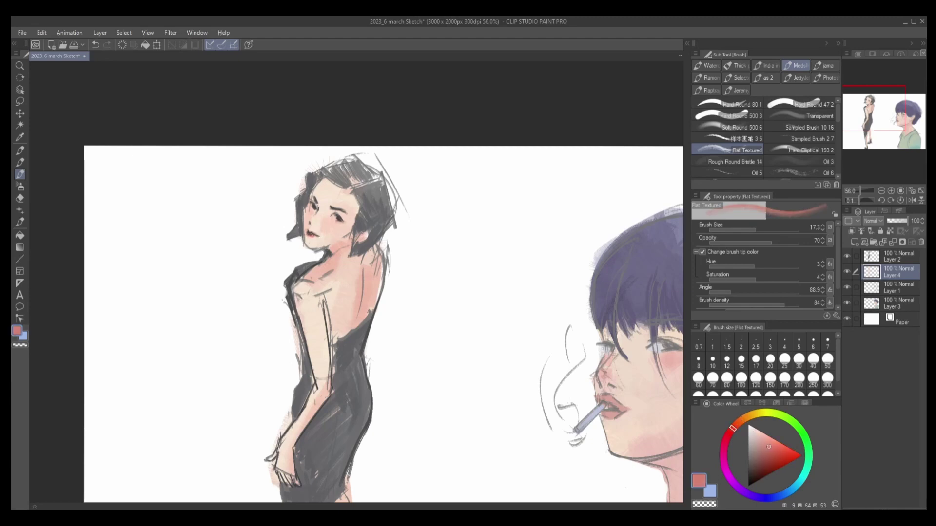
Step: Add pink blush around the woman's brow and eyes at brush size 50.1, and save the file
alt+click(319, 227)
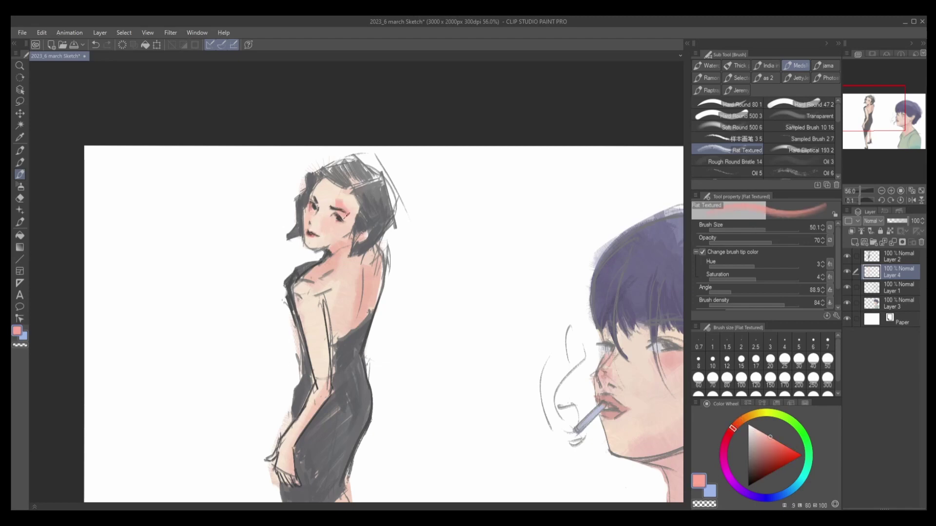
key(ctrl+minus)
key(ctrl+minus)
key(ctrl+minus)
key(ctrl+minus)
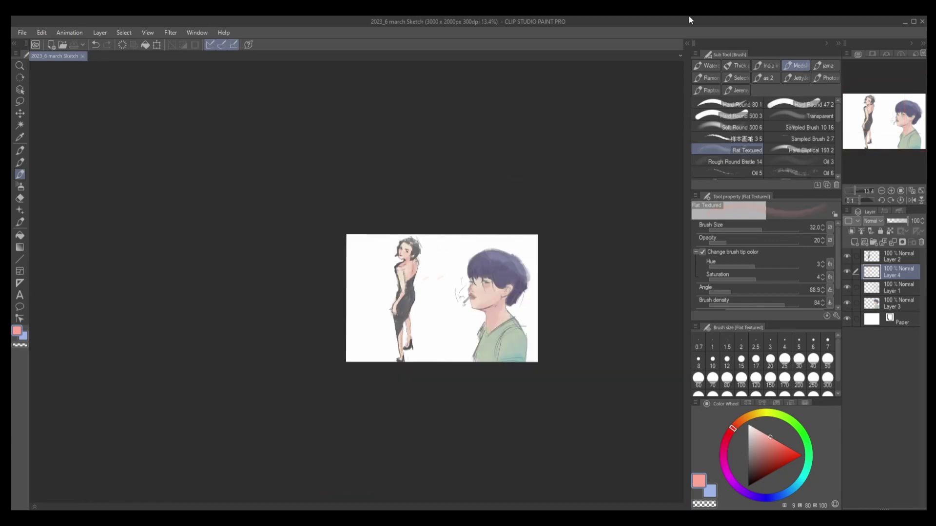
Step: Group the woman's Layer 2 and Layer 4 into one folder, and the portrait's Layer 1 and Layer 3 into another
click(870, 271)
drag(887, 286, 892, 259)
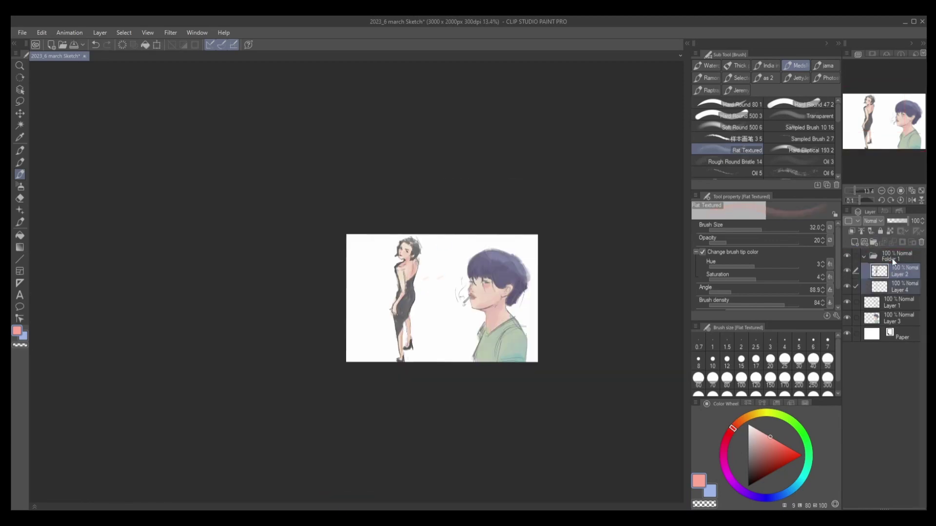
key(ctrl+g)
key(ctrl+plus)
click(864, 271)
click(864, 255)
Step: Erase the stray pink marks between the two figures on Layer 4, and return to the Flat Textured brush
click(887, 287)
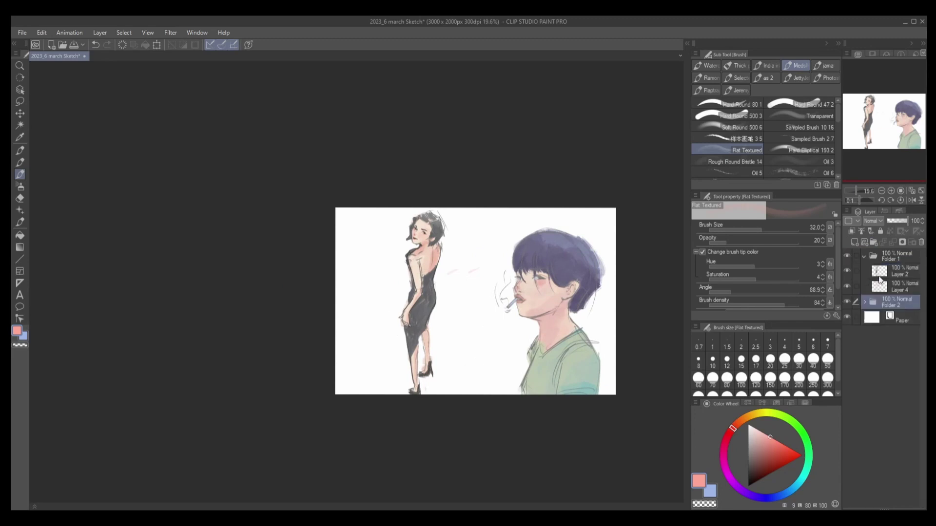
key(e)
click(511, 310)
key(b)
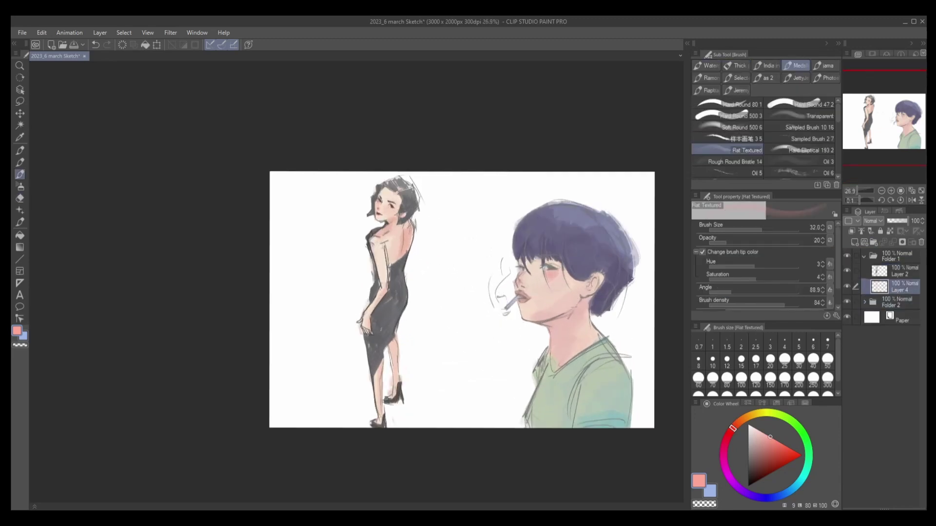
Step: Touch up the woman's back with sampled peach at brush size 143.3 and opacity 30, and save the file
key(3)
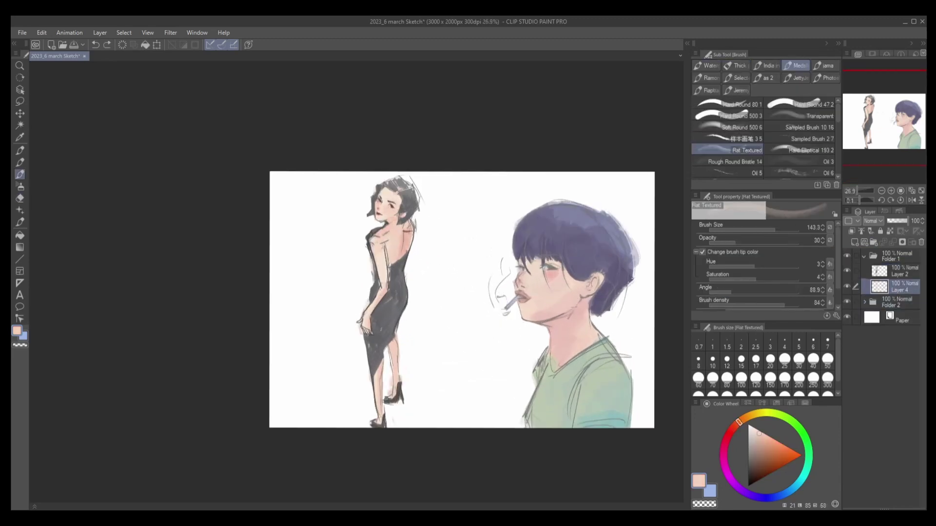
key(ctrl+z)
key(ctrl+s)
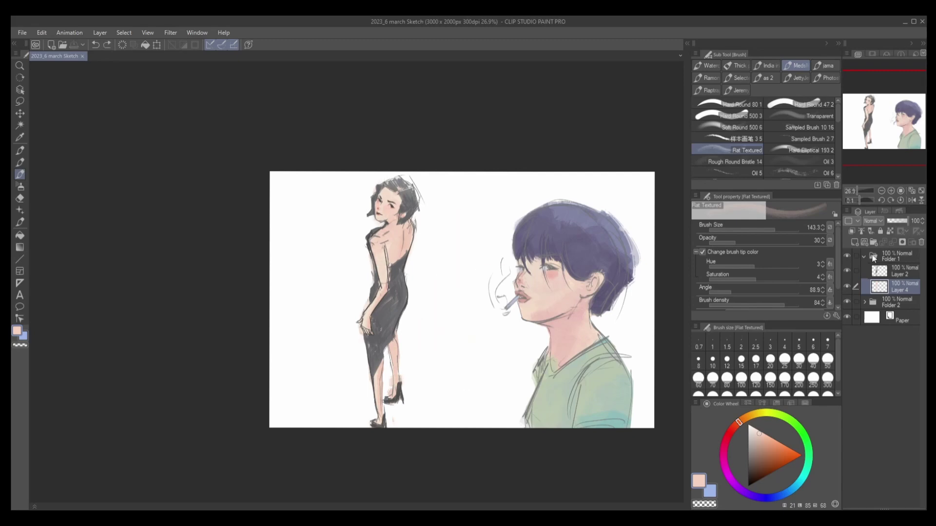
Step: Move the figures' layer folders slightly to the left on the canvas with the Move layer tool
drag(458, 262, 408, 253)
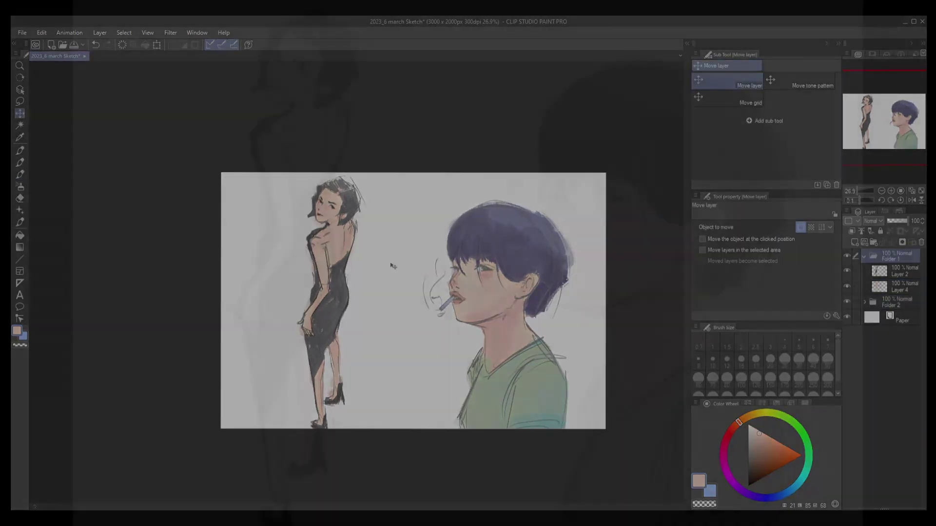